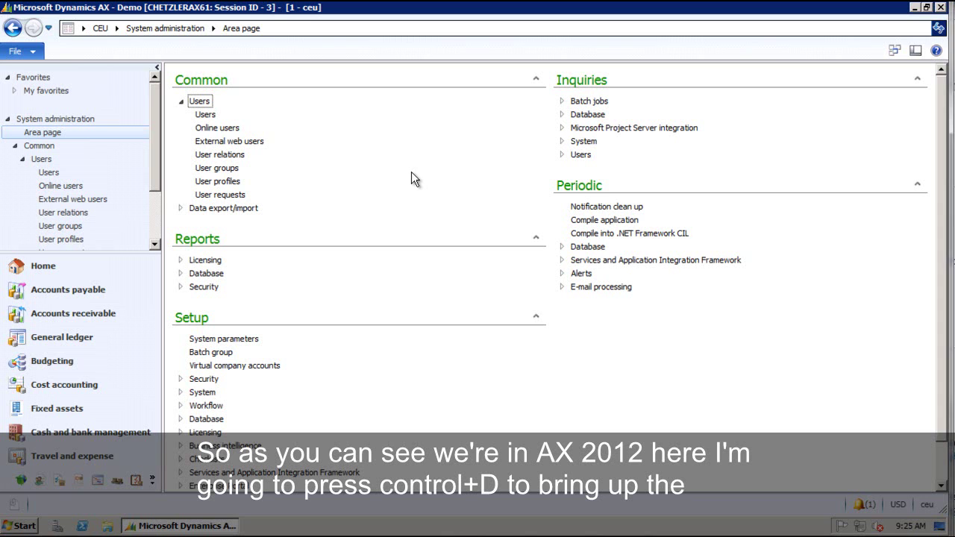
Import DynamicsConnector.xpo from the desktop into the AOT with Delete sub-elements unchecked.
key(ctrl+d)
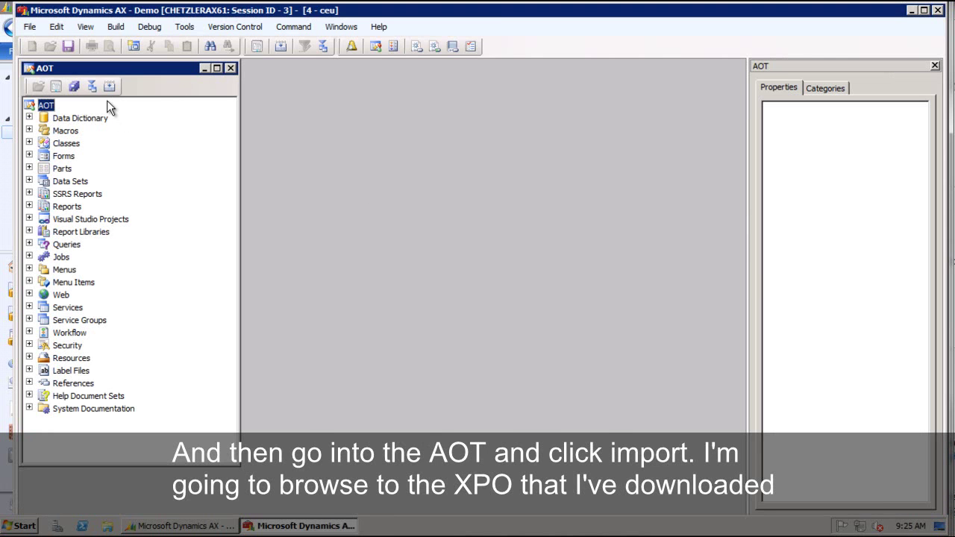
click(92, 88)
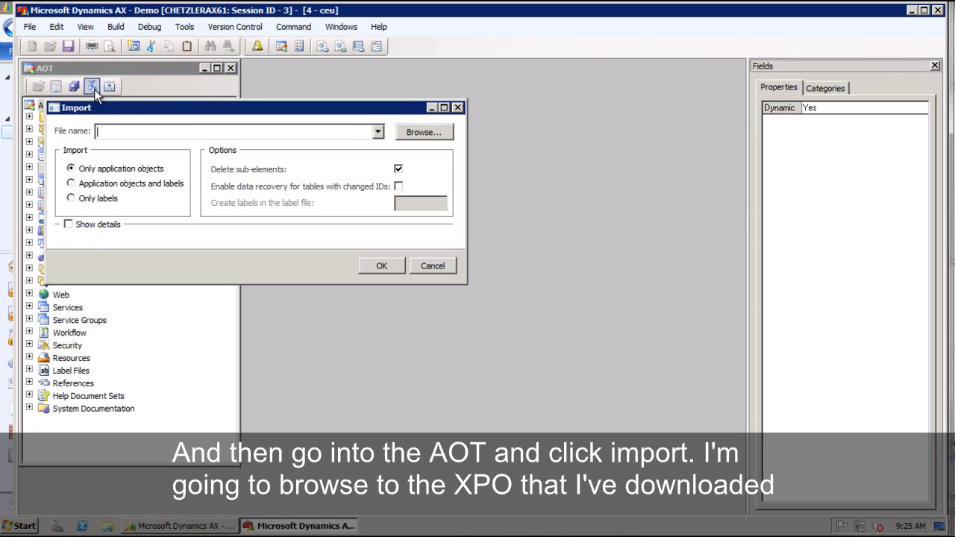
click(426, 132)
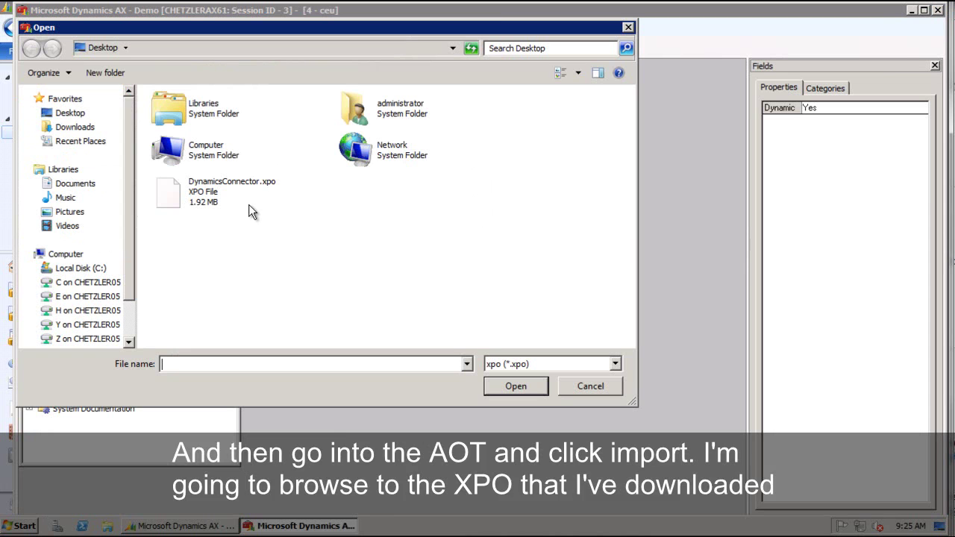
click(213, 192)
click(537, 386)
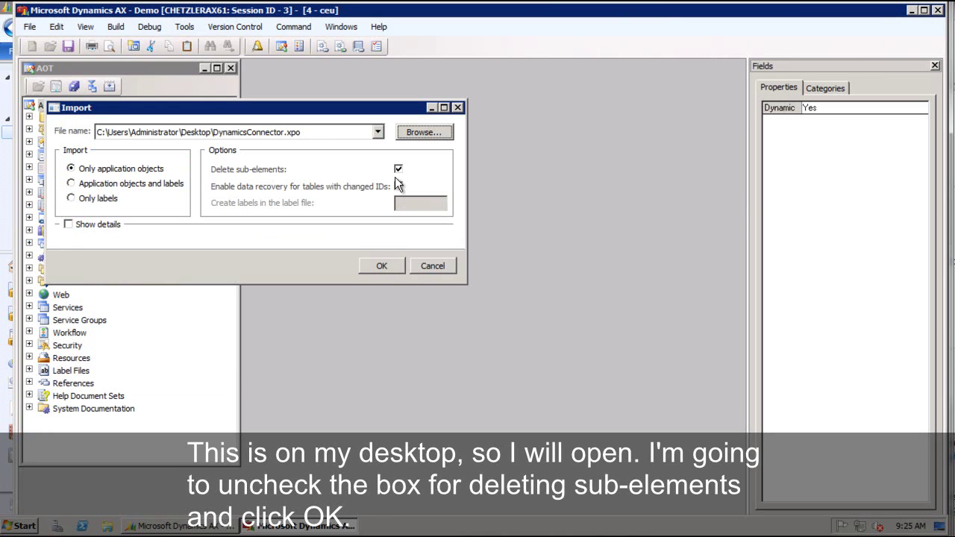
click(399, 168)
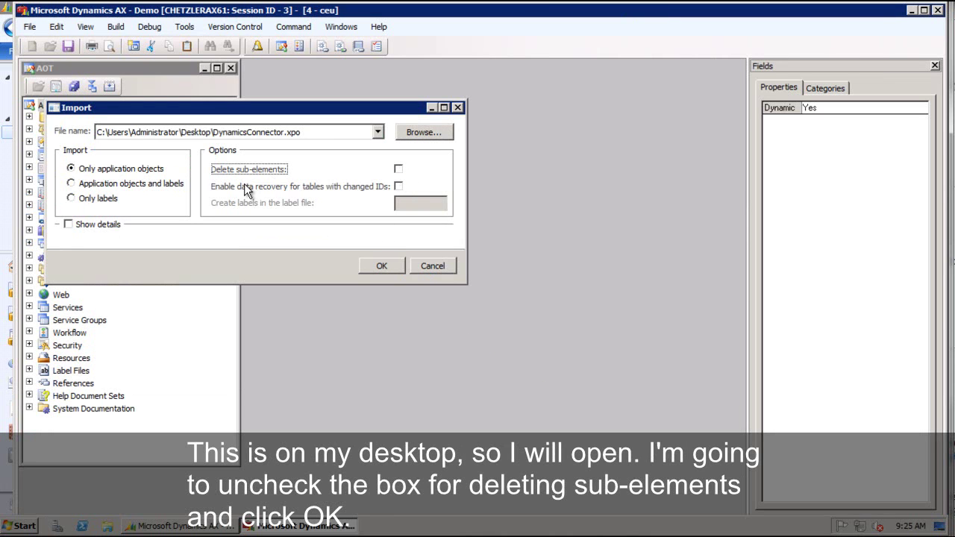
click(382, 267)
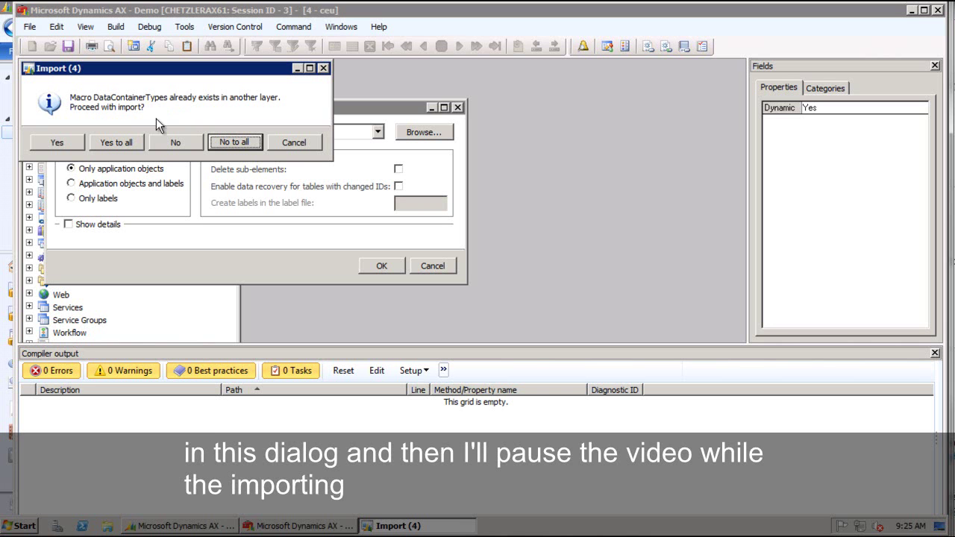
Choose Yes to all so the import overwrites existing objects like DataContainerTypes.
click(138, 142)
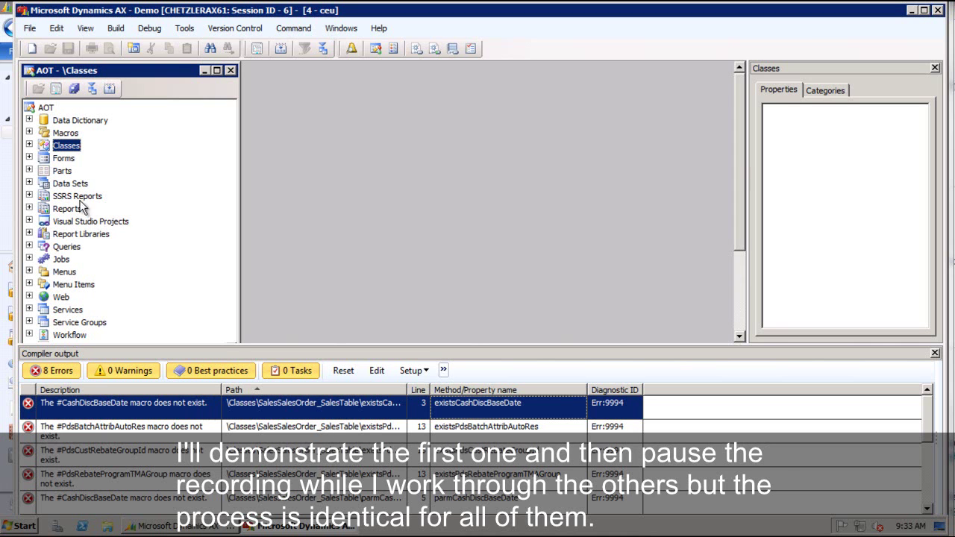
Locate and select SalesSalesOrder_SalesTable under AOT Classes, with the class tree maximized.
click(30, 145)
click(77, 187)
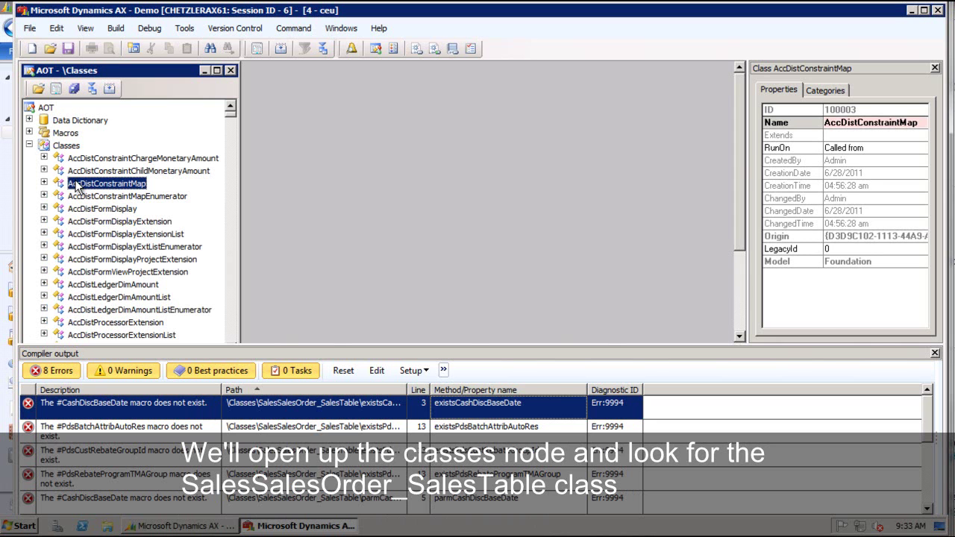
text(sales)
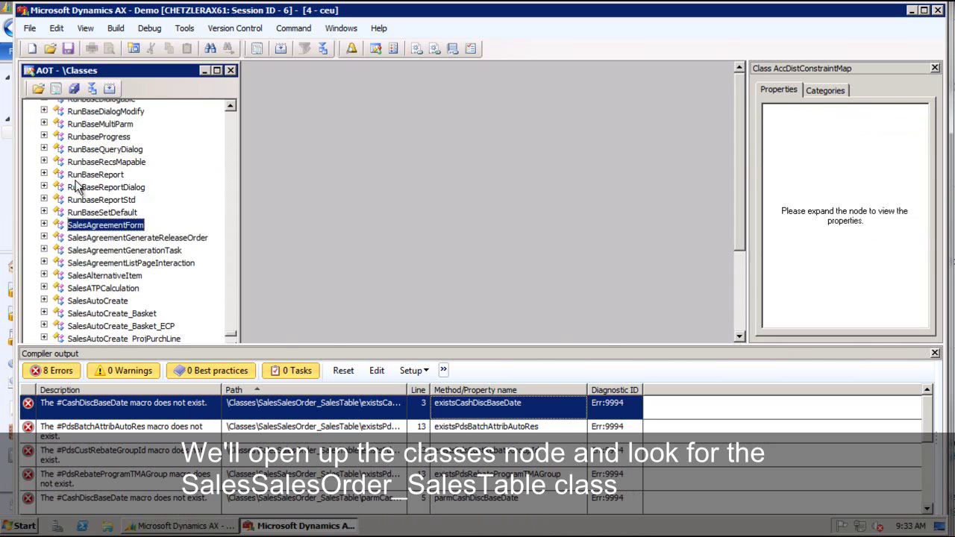
text(sales)
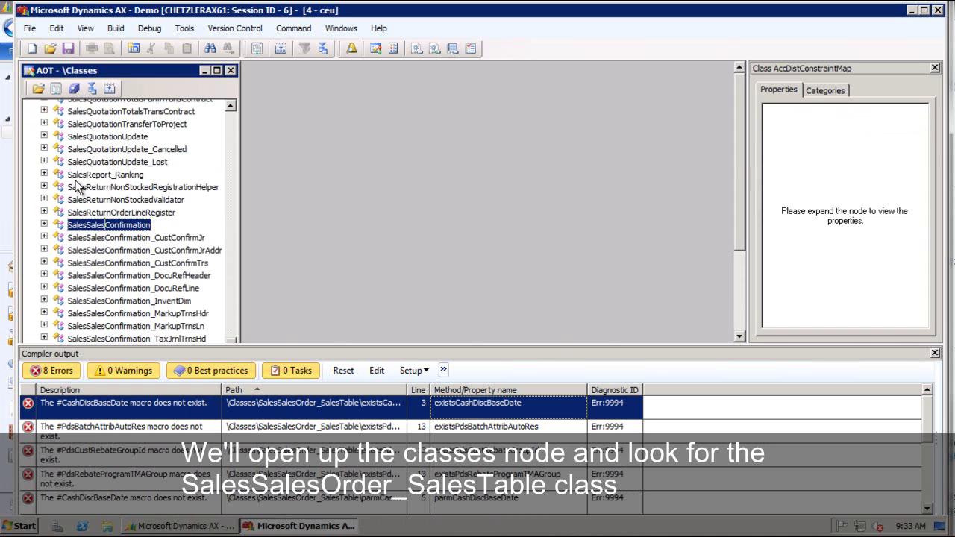
text(order_)
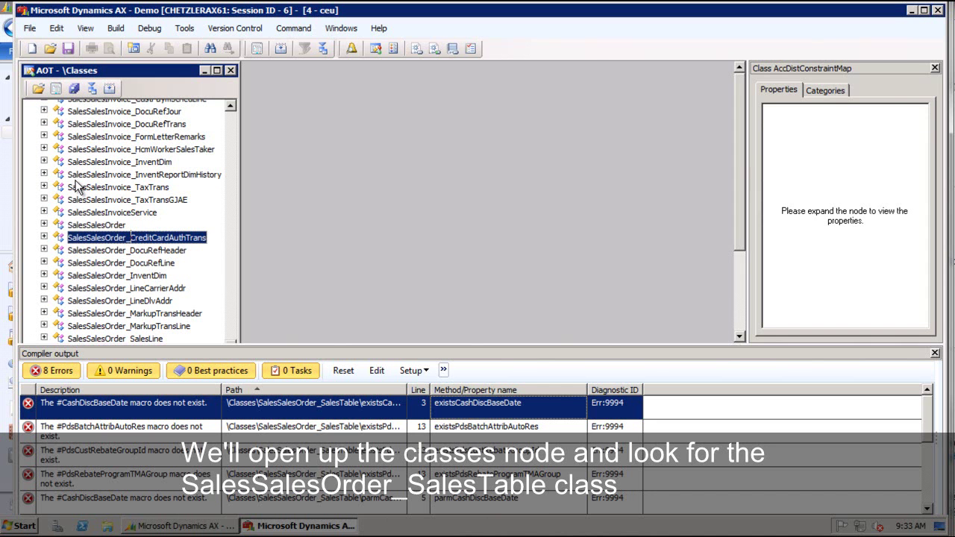
text(sale)
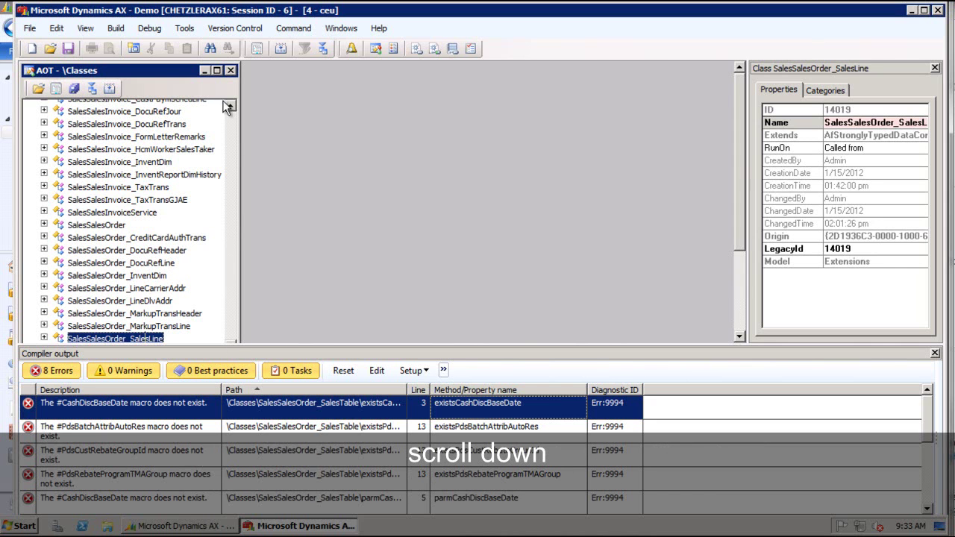
click(217, 70)
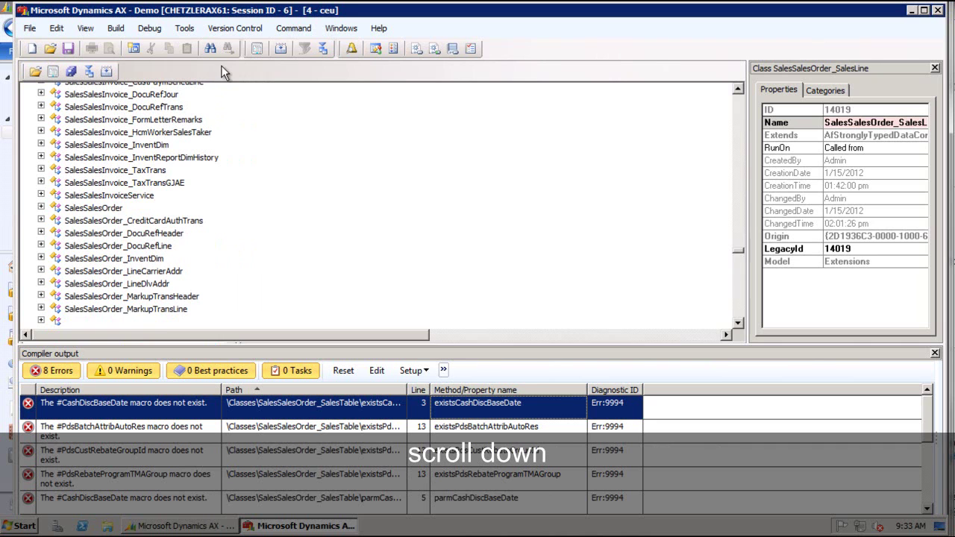
click(111, 336)
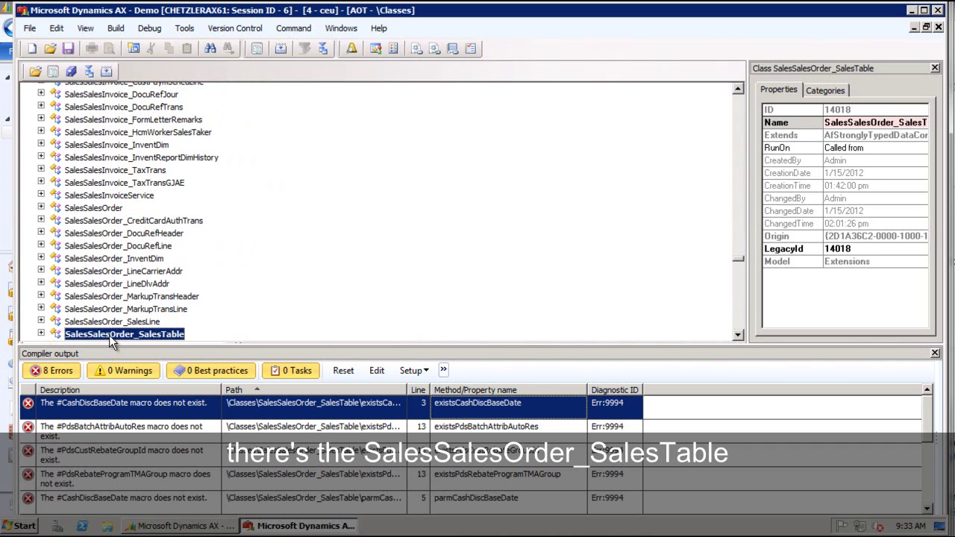
click(737, 335)
click(738, 335)
click(738, 336)
click(738, 335)
click(738, 335)
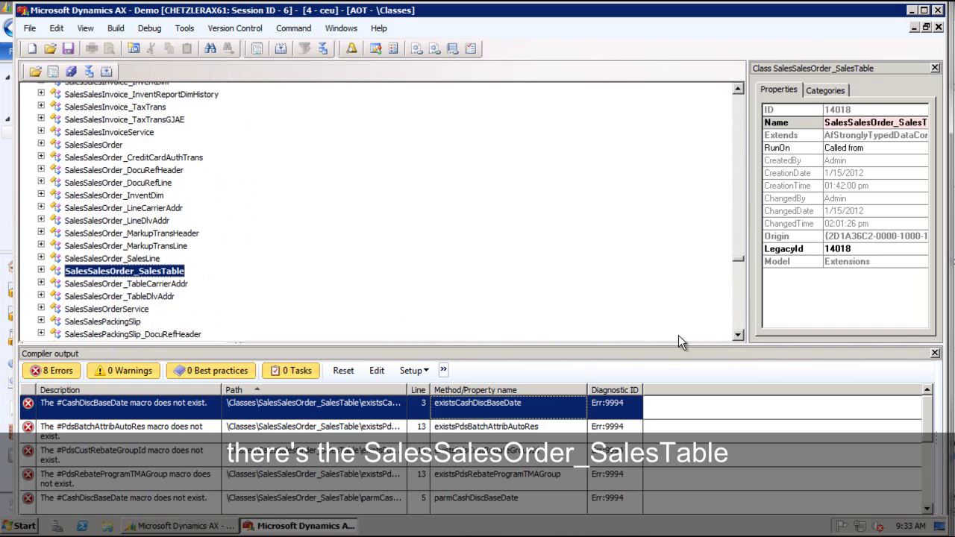
Compare the SalesSalesOrder_SalesTable class's usr layer against the fpk layer.
right_click(89, 274)
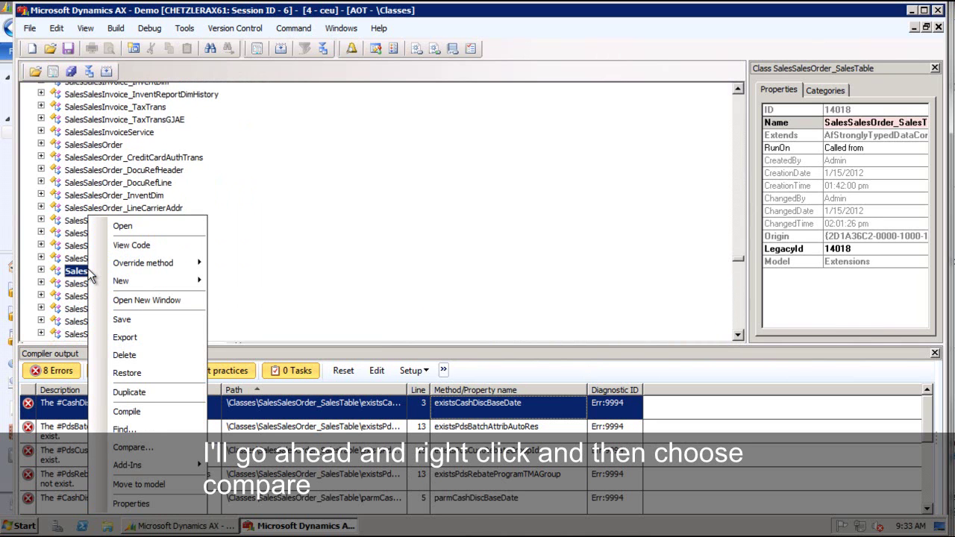
click(148, 445)
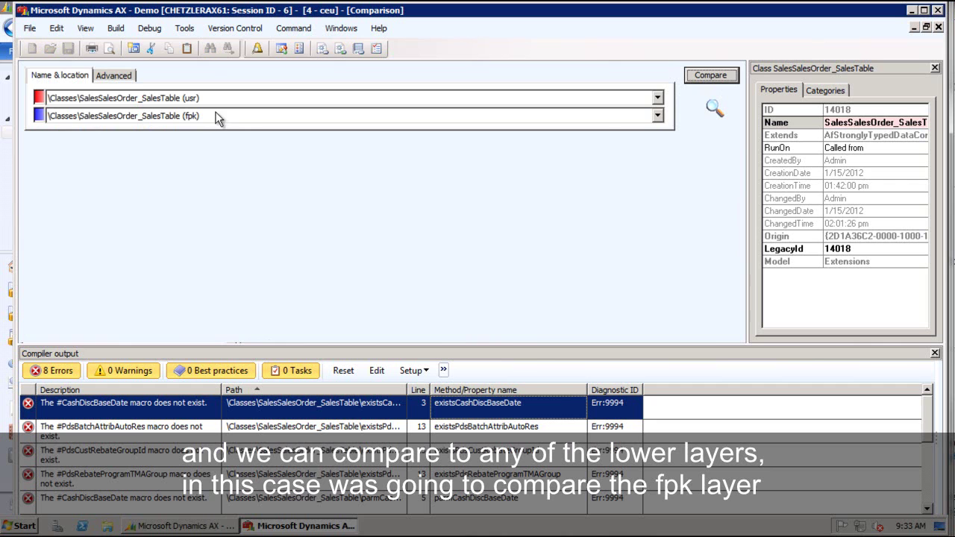
click(708, 76)
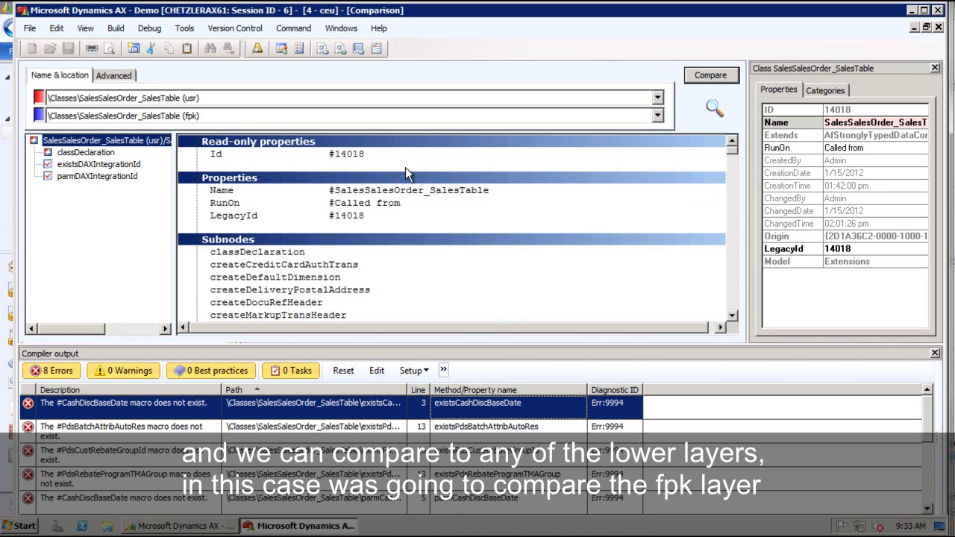
Merge the fpk PSA and PMF macro blocks into the usr classDeclaration.
click(88, 152)
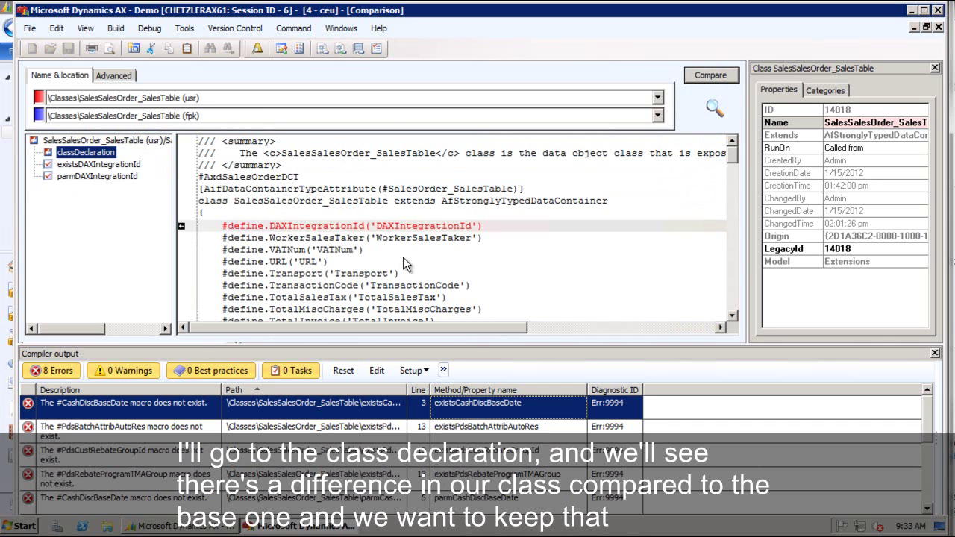
drag(733, 153, 735, 310)
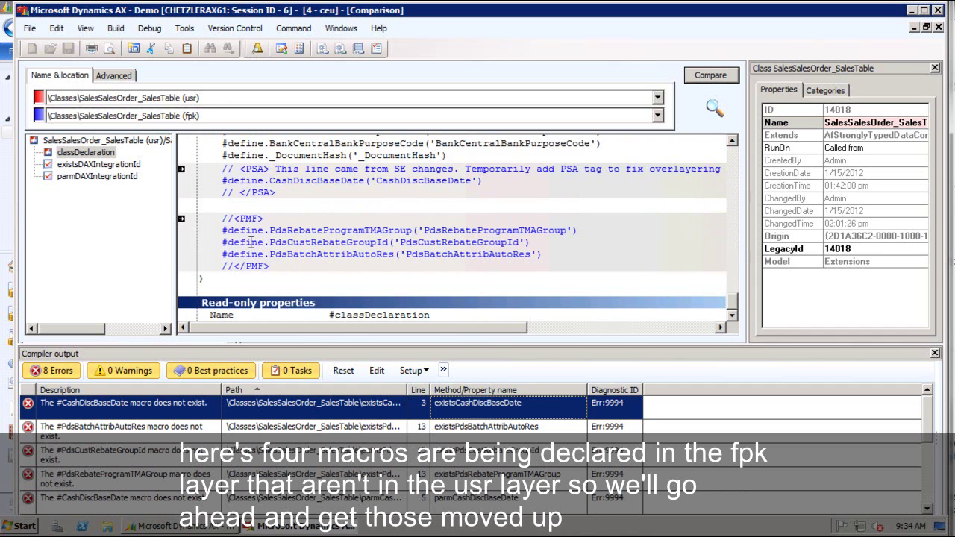
click(181, 170)
click(181, 219)
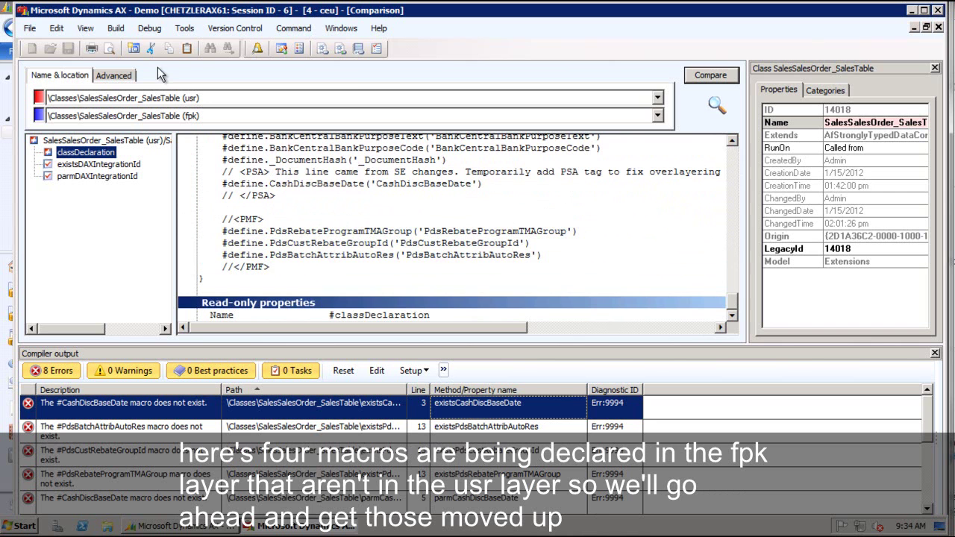
click(927, 28)
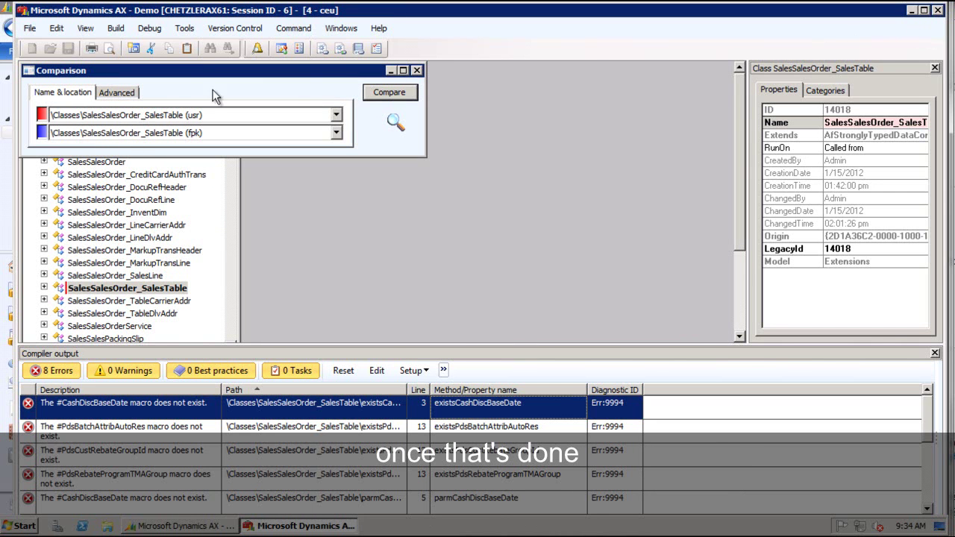
Save SalesSalesOrder_SalesTable and recompile it, confirming 0 compiler errors.
click(416, 71)
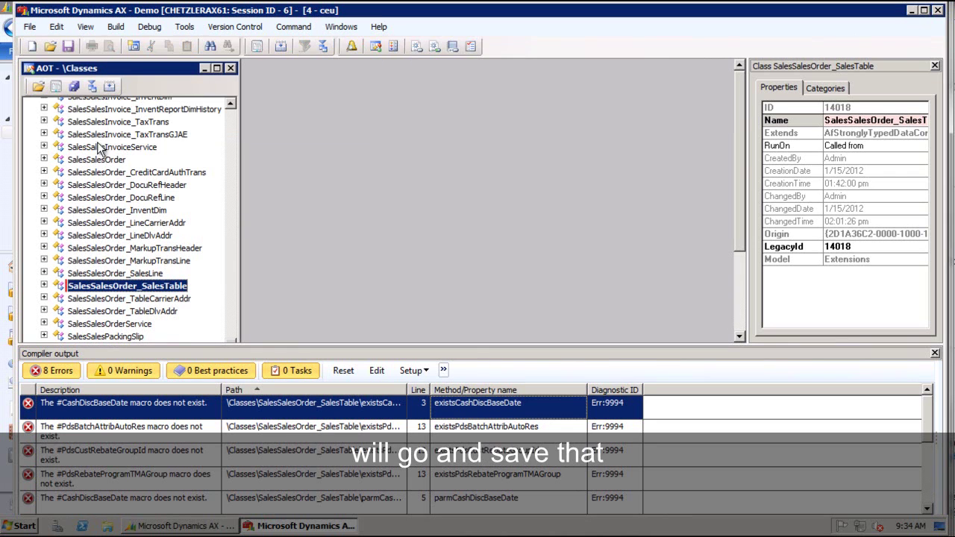
click(75, 86)
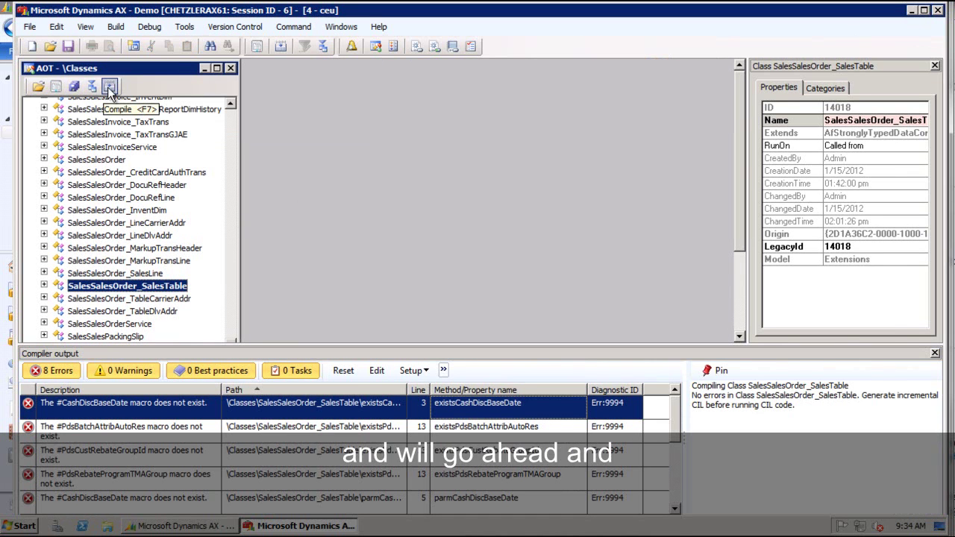
click(110, 86)
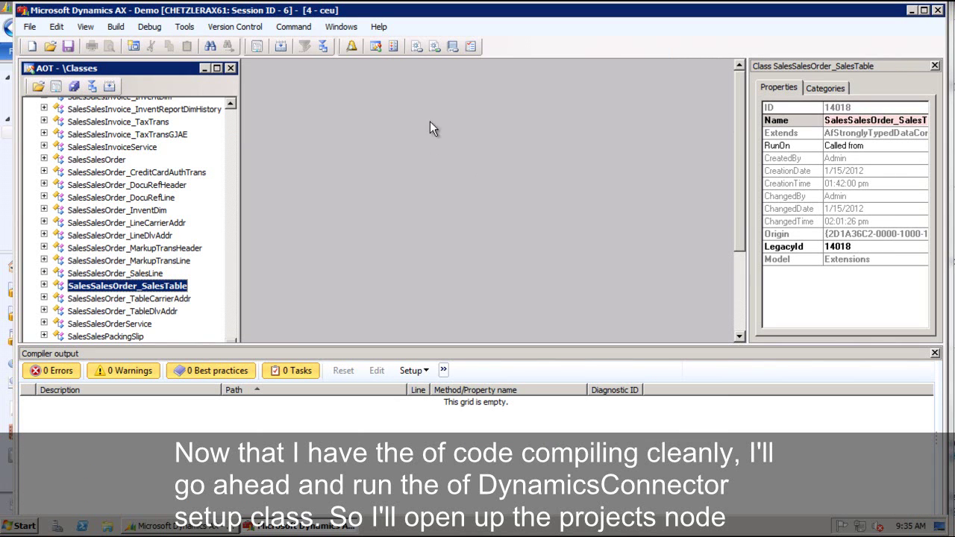
Open the DynamicsConnector class from the Private DynamicsConnector(usr) project in the code editor.
click(394, 46)
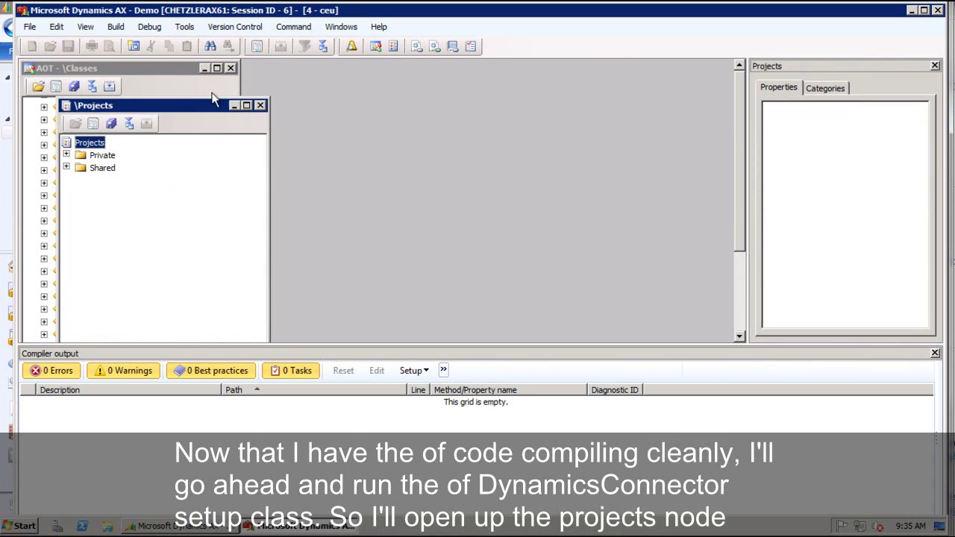
drag(190, 104, 352, 75)
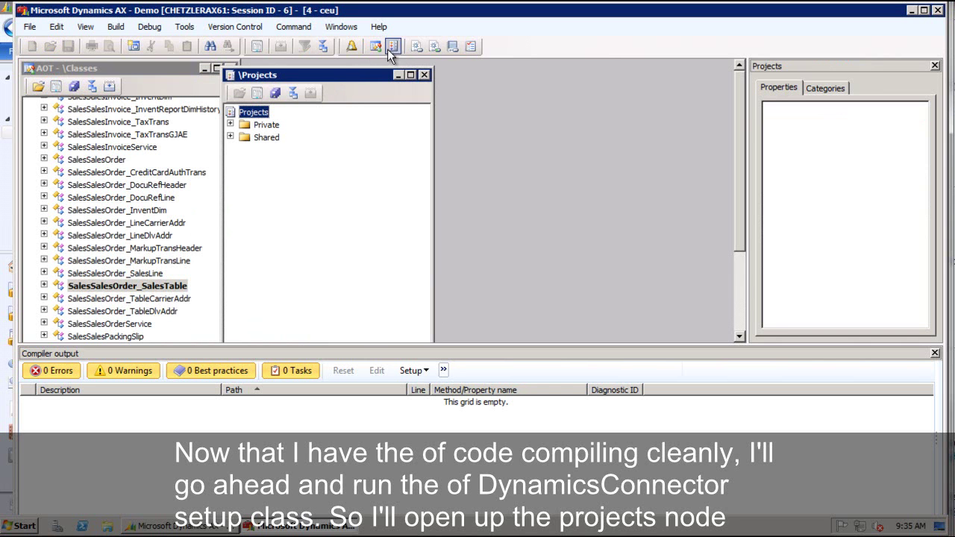
click(231, 124)
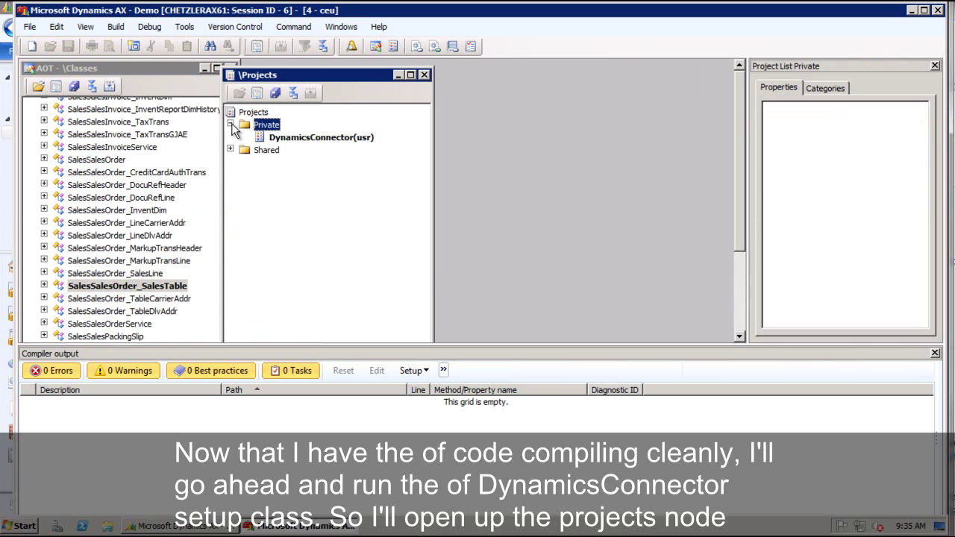
double_click(274, 137)
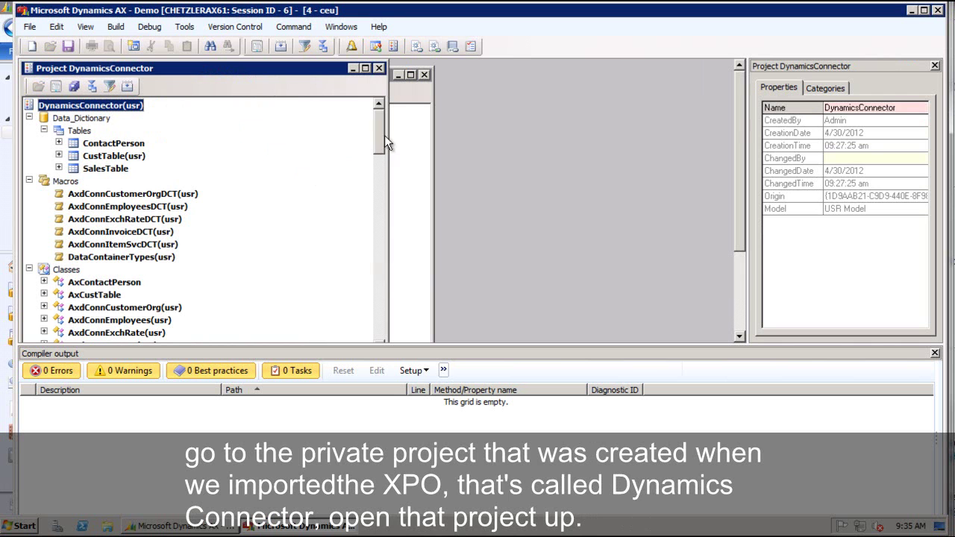
drag(378, 119, 389, 292)
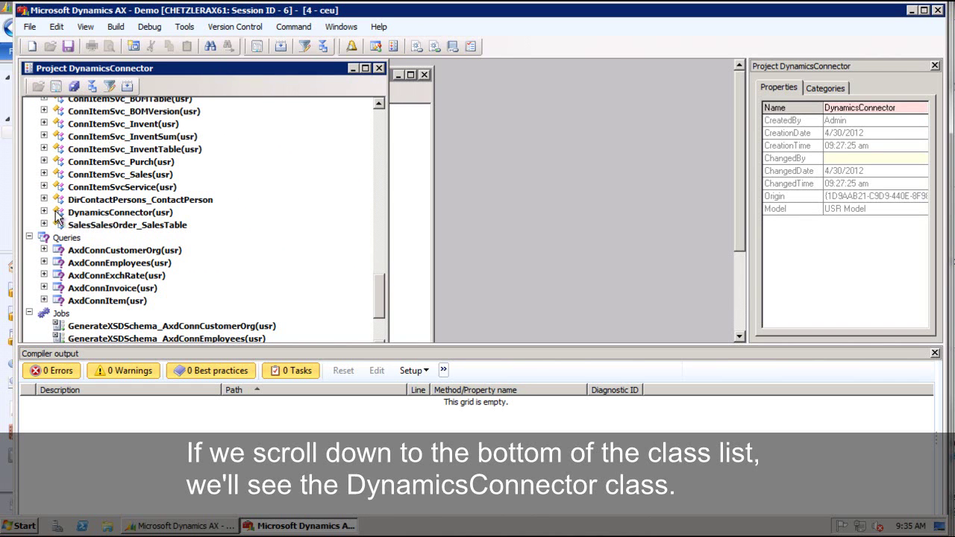
double_click(58, 212)
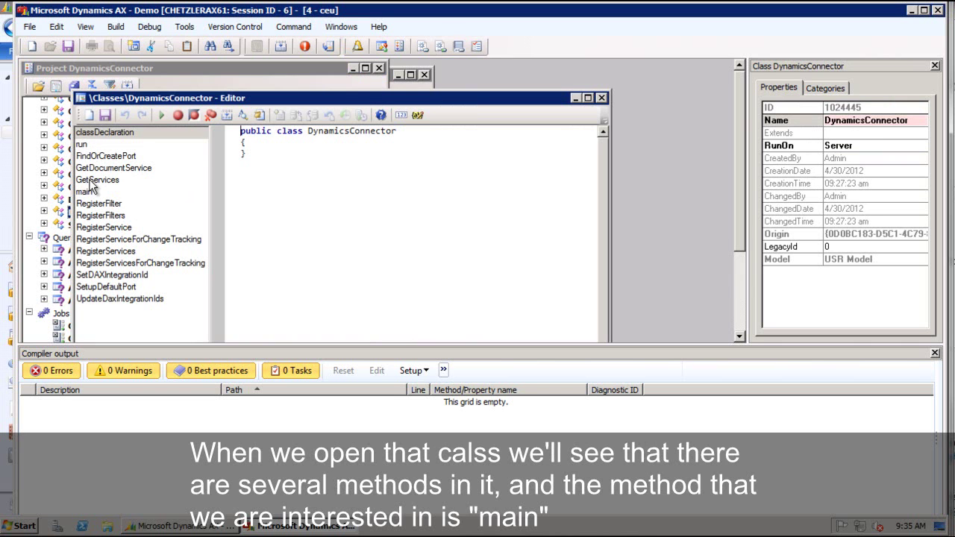
Display the DynamicsConnector main method, which creates the object and calls run().
click(83, 144)
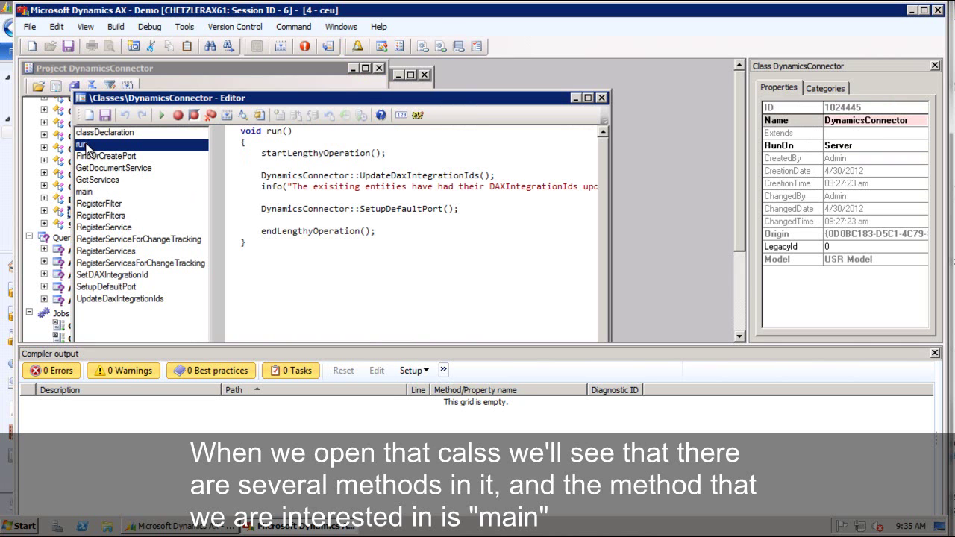
click(88, 193)
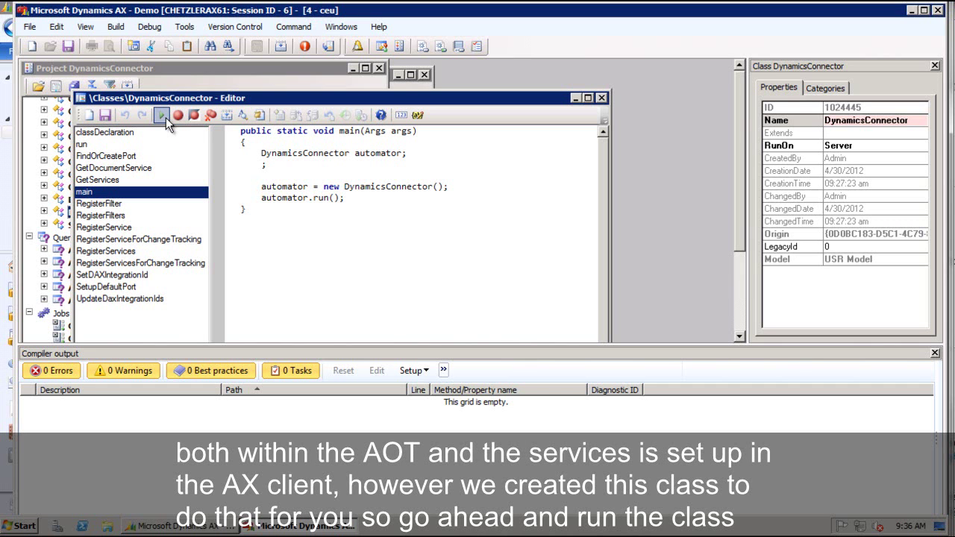
Run DynamicsConnector and review the Infolog of created filters, services and port.
click(166, 117)
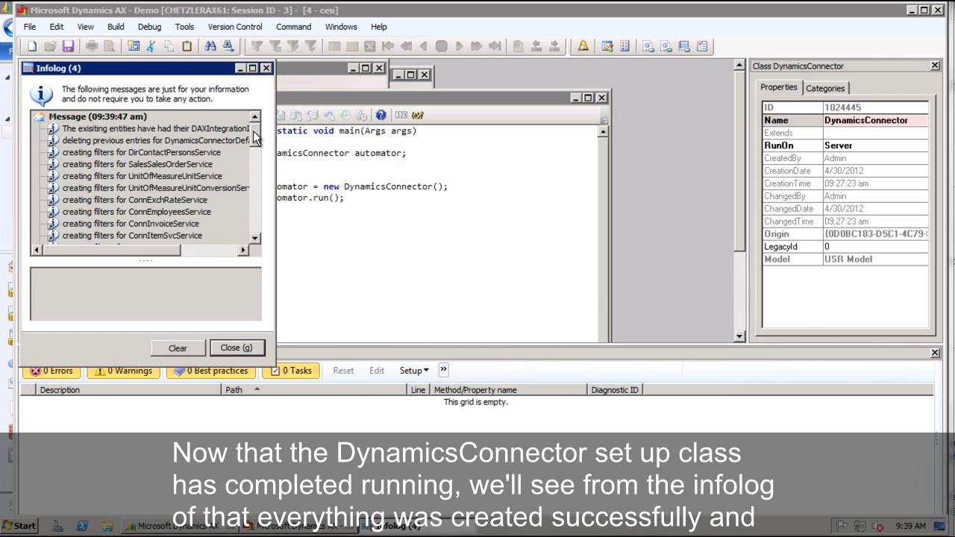
drag(253, 132, 257, 221)
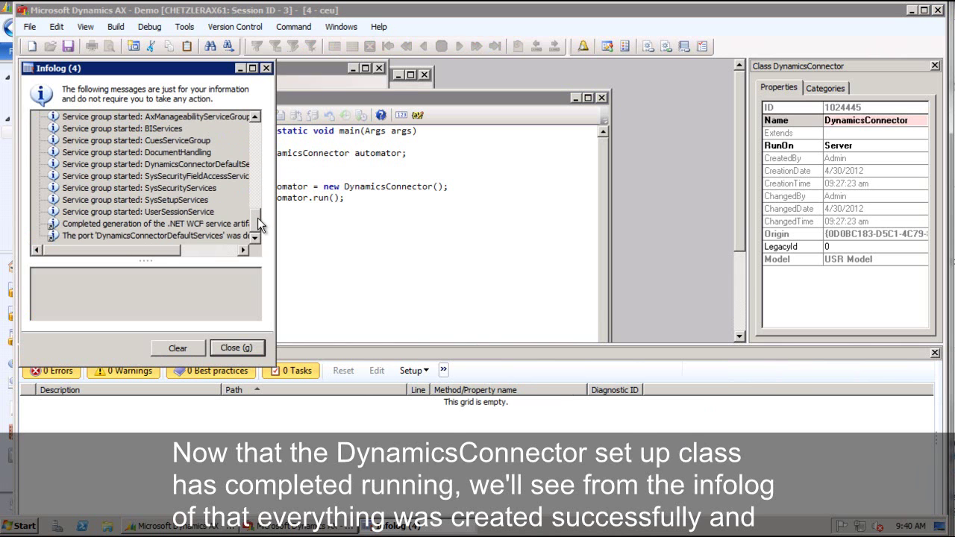
Close the Infolog, class editor, project, Projects list and development workspace.
click(236, 346)
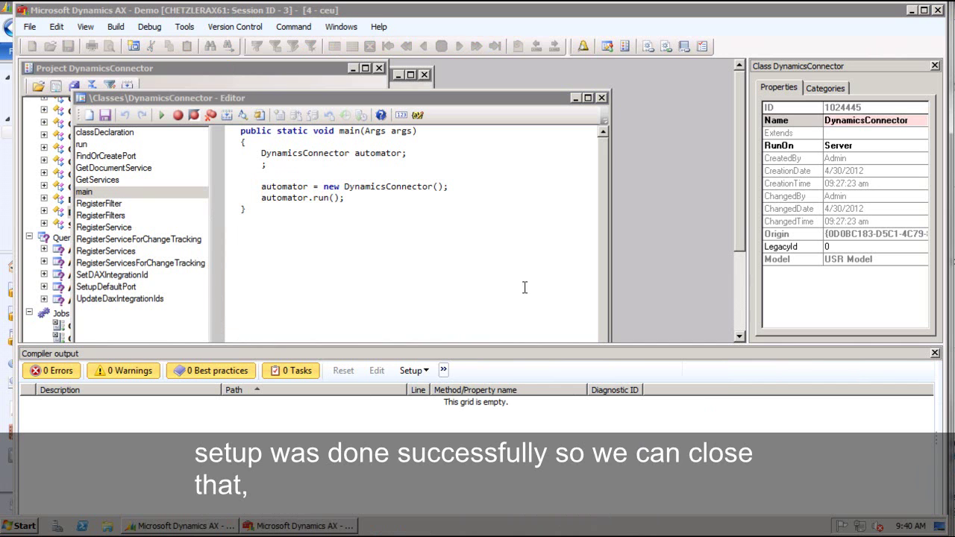
click(601, 99)
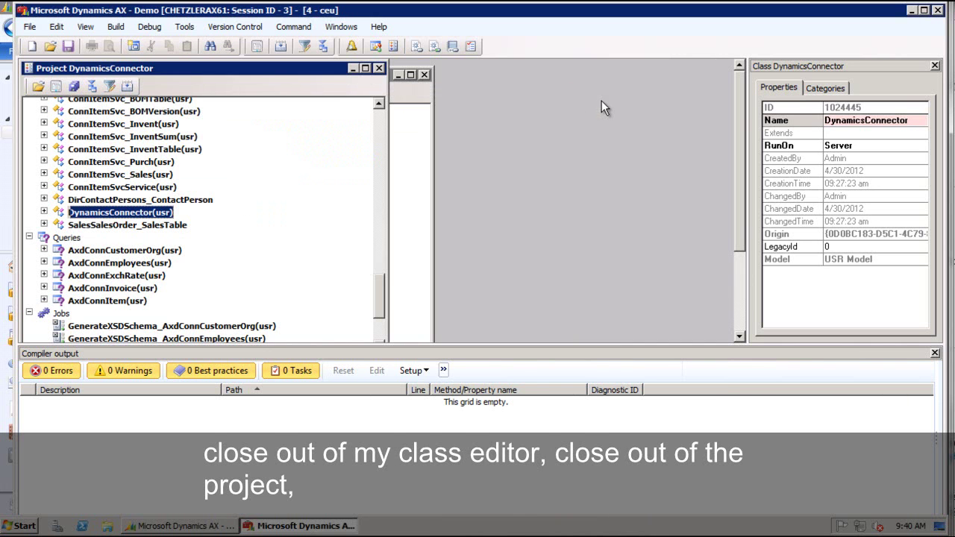
click(379, 68)
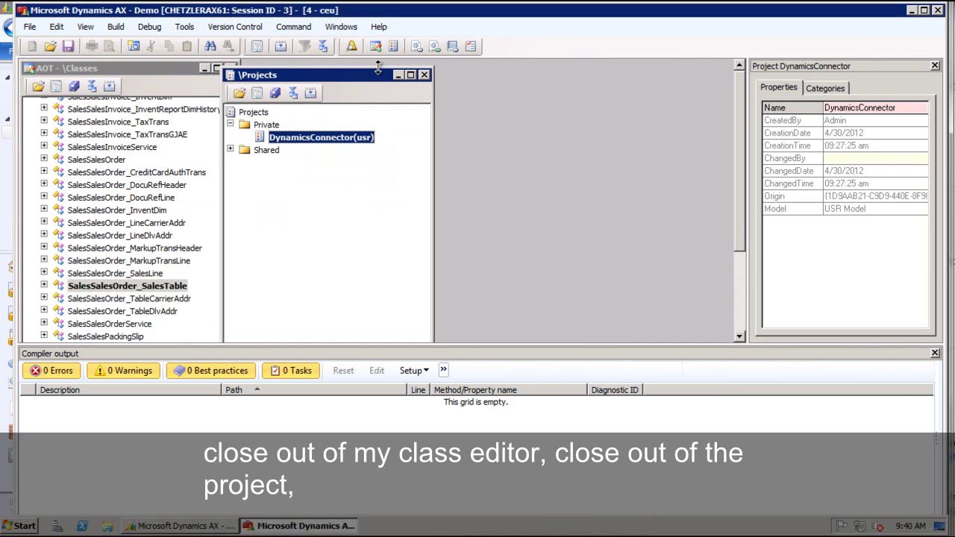
click(424, 76)
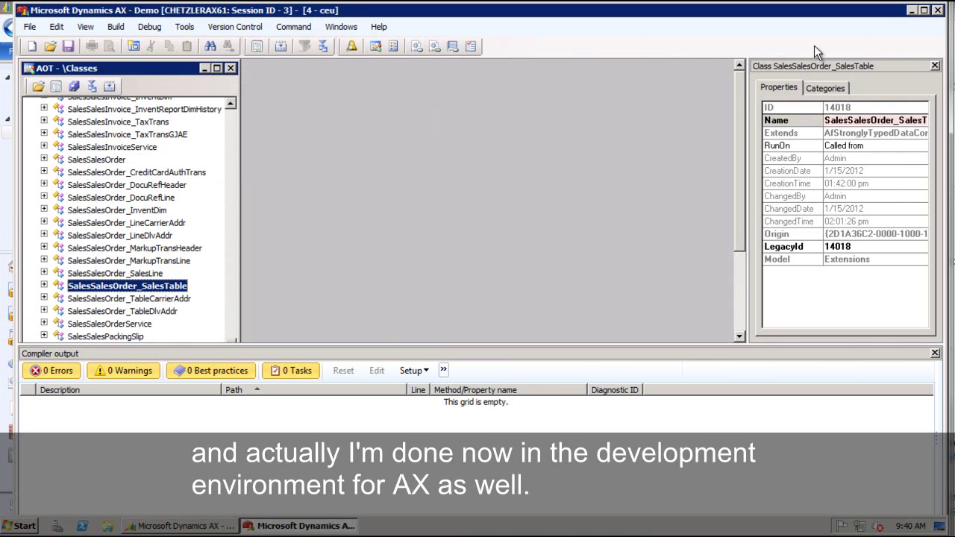
click(937, 11)
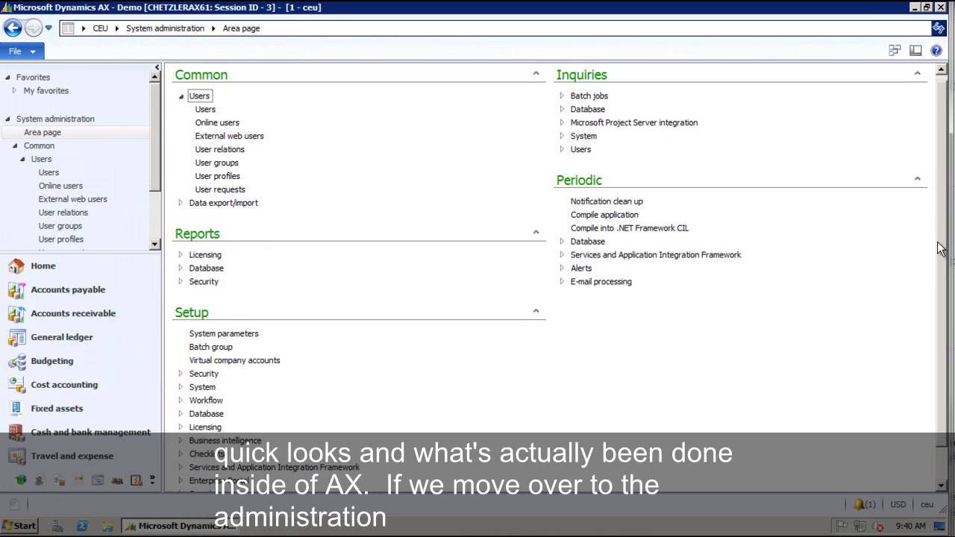
Expand Setup > Services and Application Integration Framework to show Inbound and Outbound ports.
drag(940, 237, 932, 273)
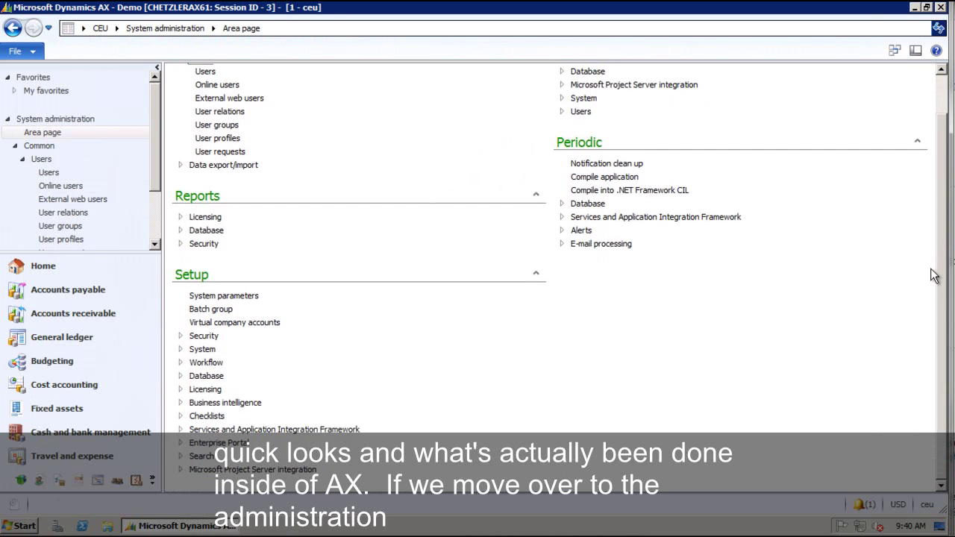
click(153, 482)
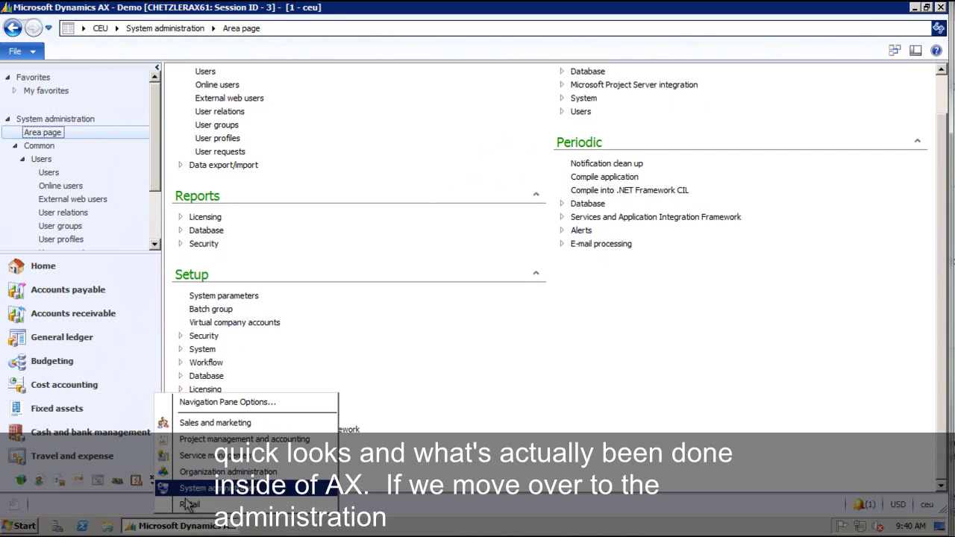
click(258, 437)
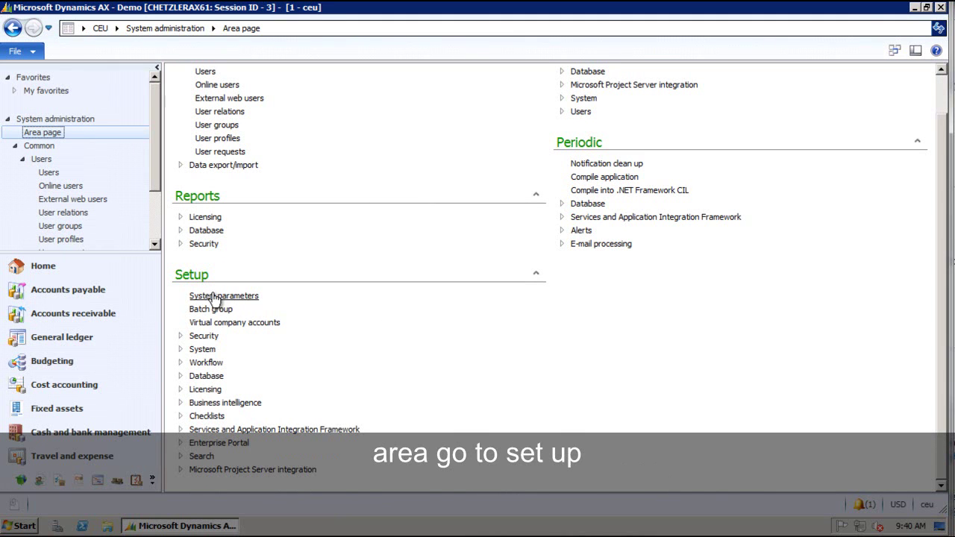
click(180, 429)
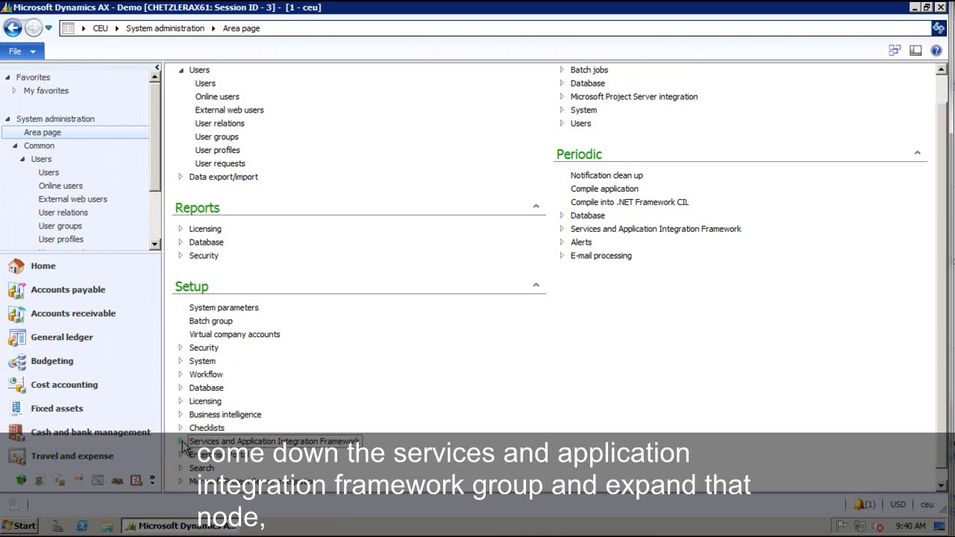
click(180, 441)
scroll(262, 436, down, 1)
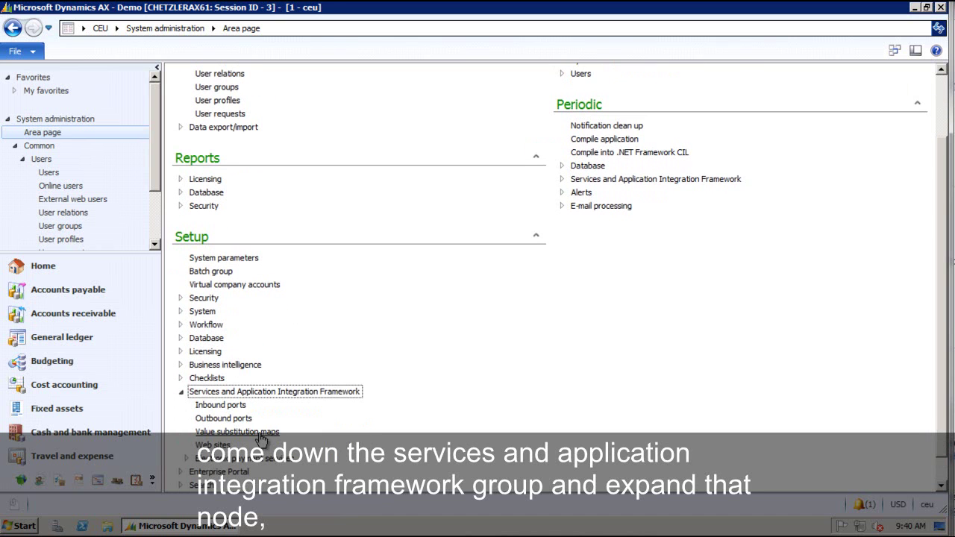
click(231, 406)
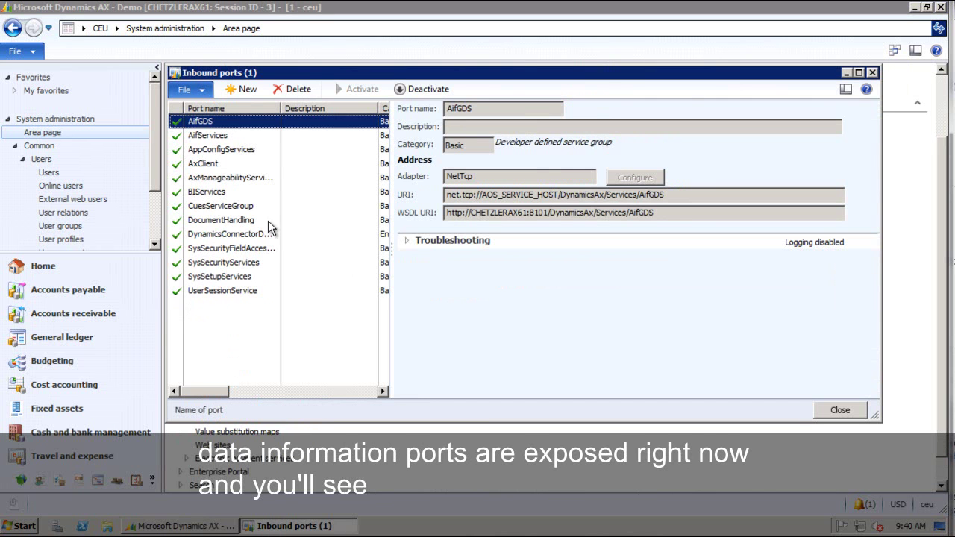
drag(279, 106, 307, 107)
click(219, 236)
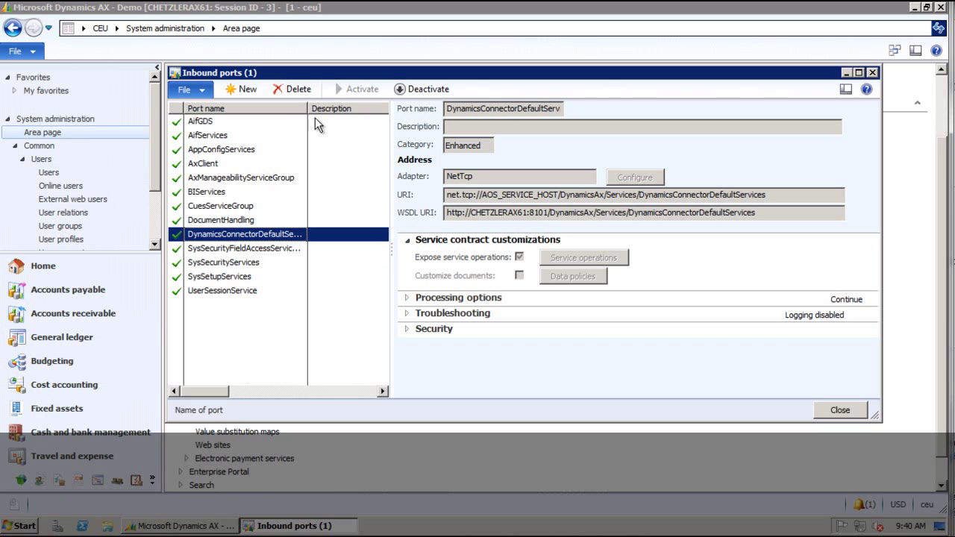
drag(307, 106, 334, 107)
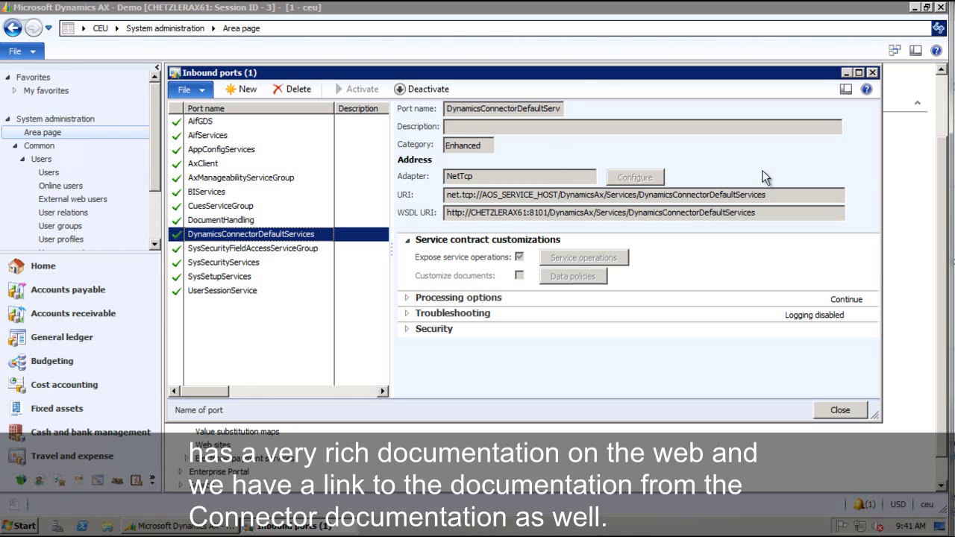
click(853, 410)
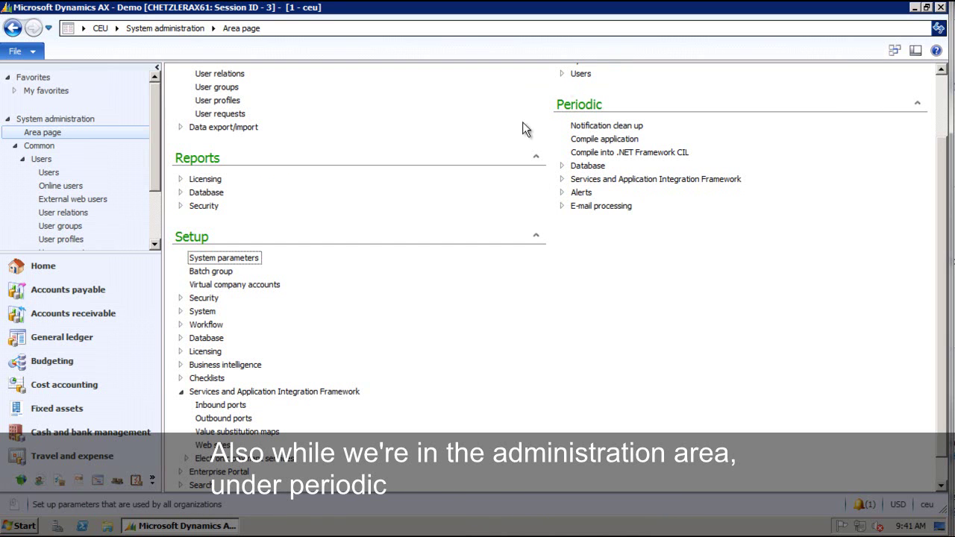
Open the AIF Exceptions list under Services and Application Integration Framework, review it, then close it.
click(564, 181)
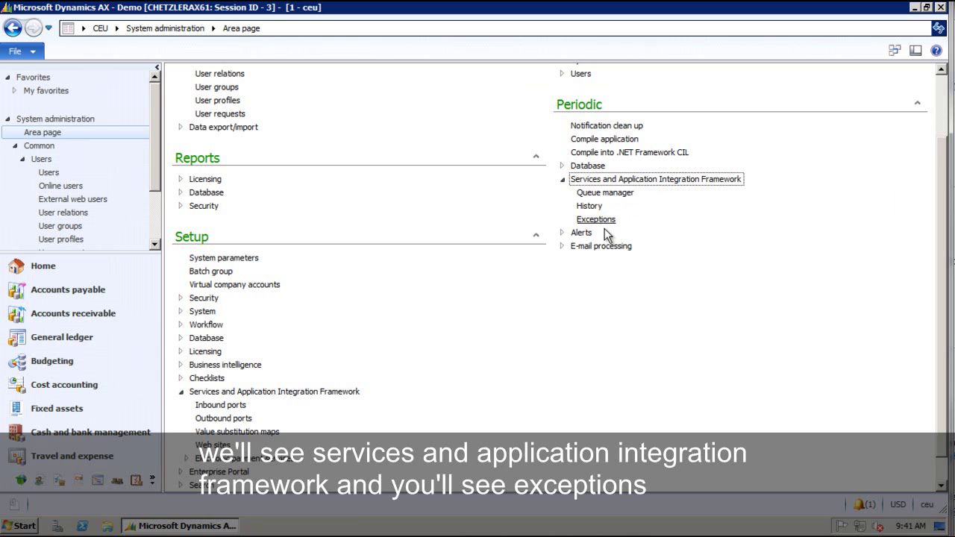
click(594, 221)
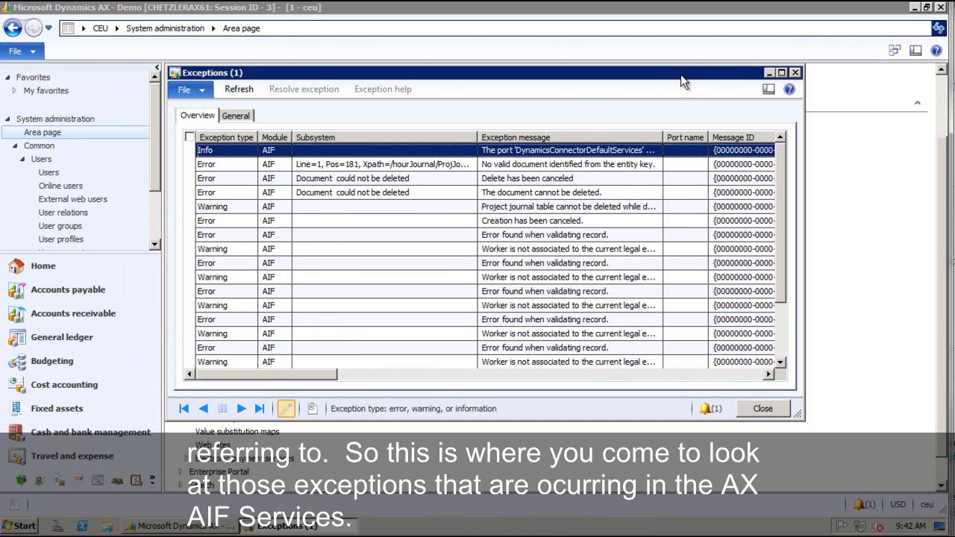
drag(681, 74, 732, 96)
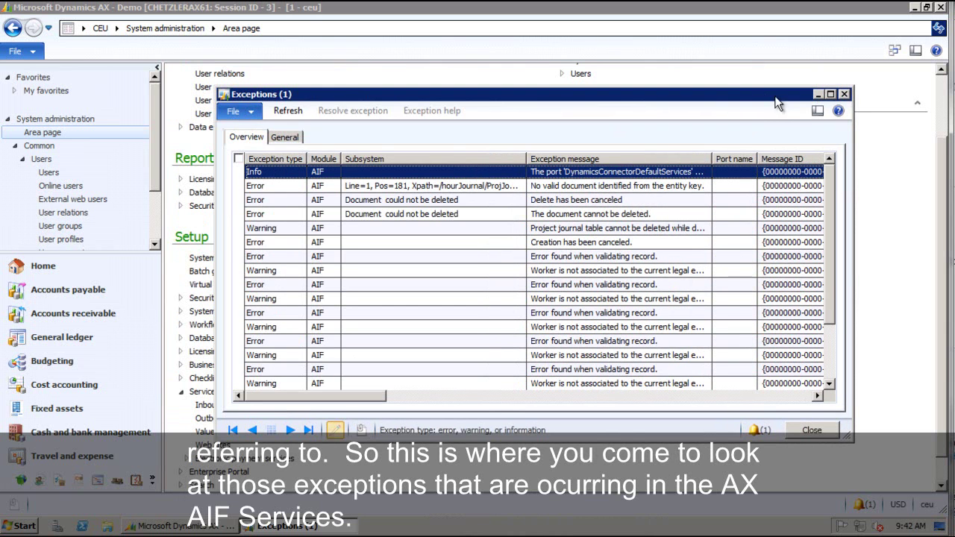
click(843, 94)
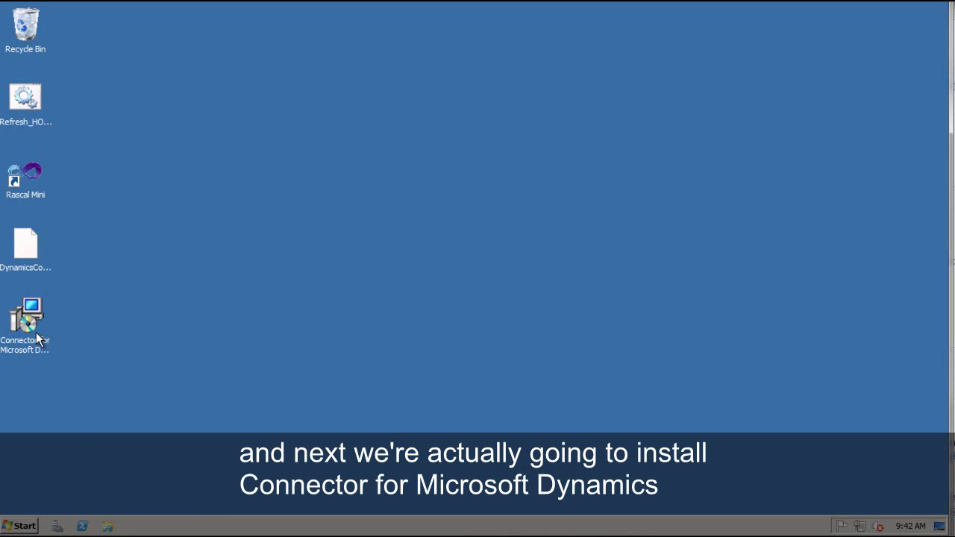
Run the Connector for Microsoft Dynamics installer through to completion, accepting the license terms.
click(34, 331)
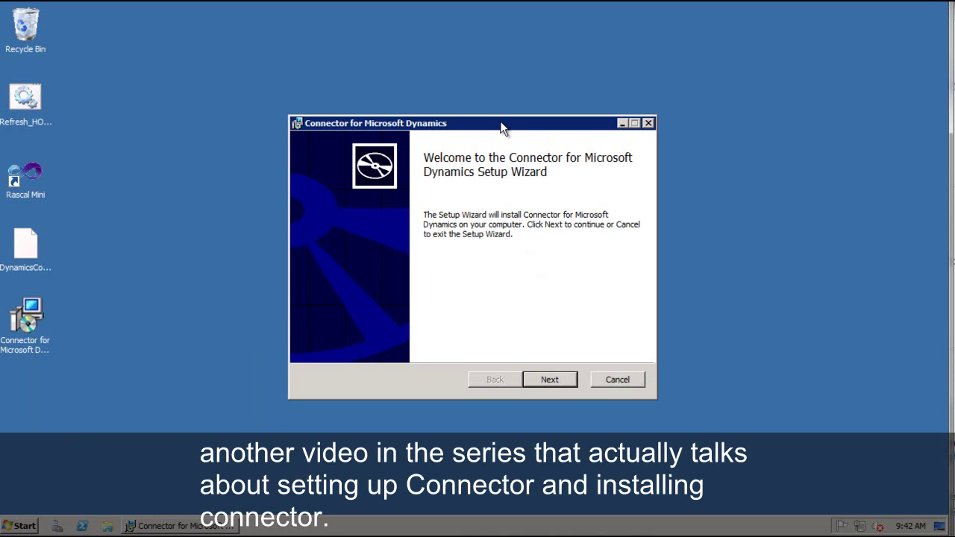
drag(501, 122, 482, 88)
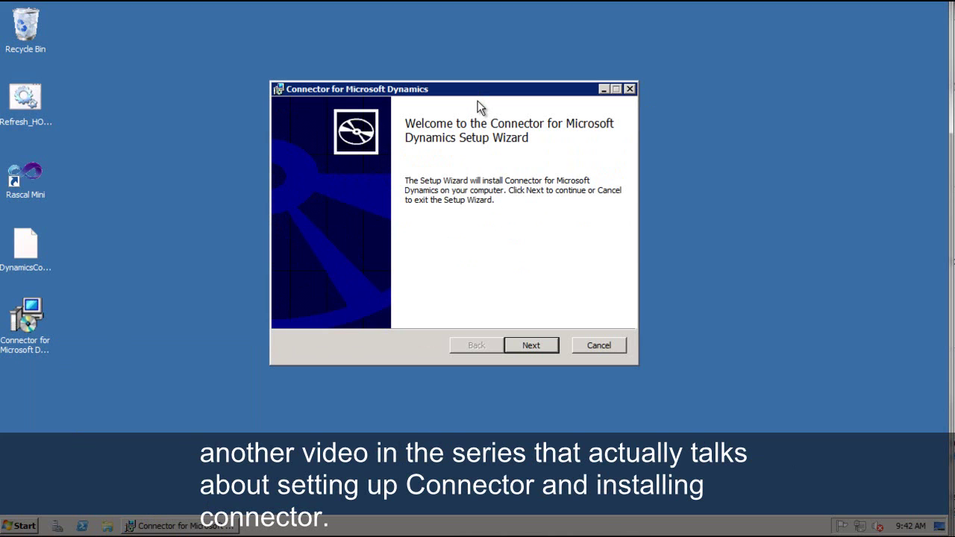
click(531, 346)
click(350, 312)
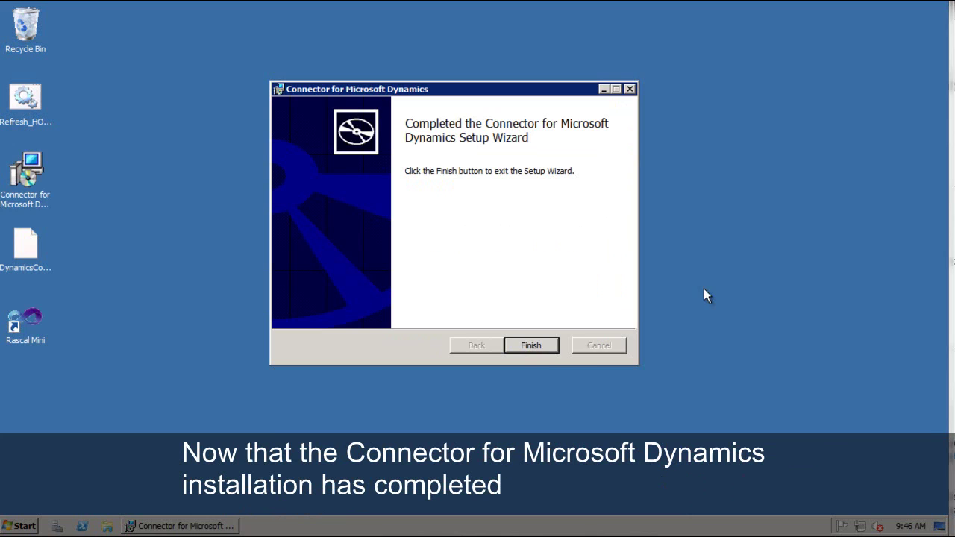
click(531, 345)
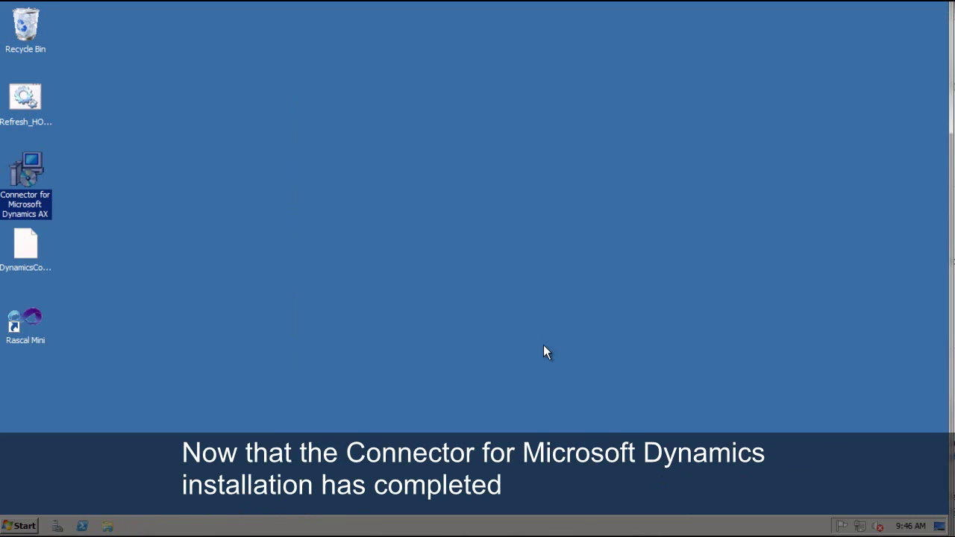
Launch Connector for Microsoft Dynamics from the Start menu programs list.
click(37, 528)
click(61, 394)
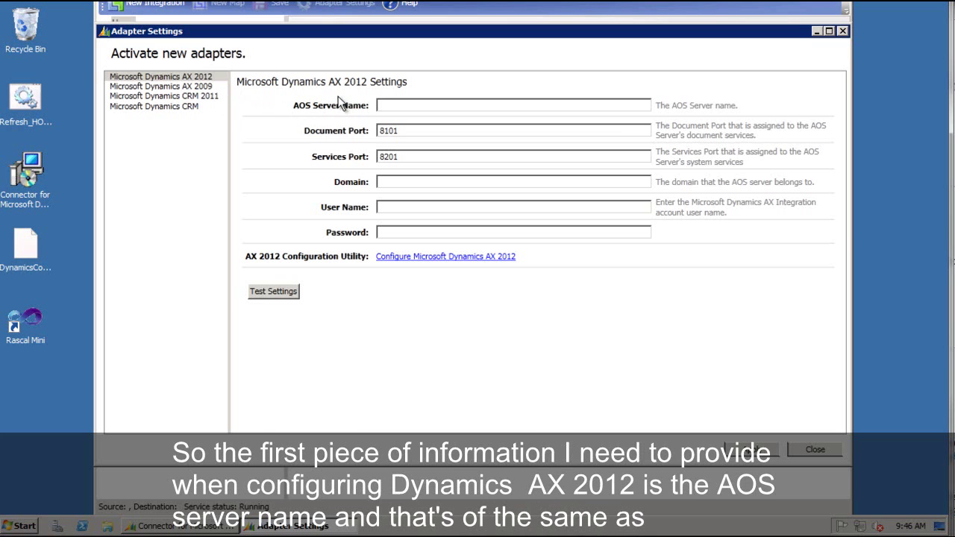
Enter AOS server chetzlerax61, domain chetzlerax61dom, user Administrator and the password for the AX 2012 adapter.
click(385, 104)
text(chetzl)
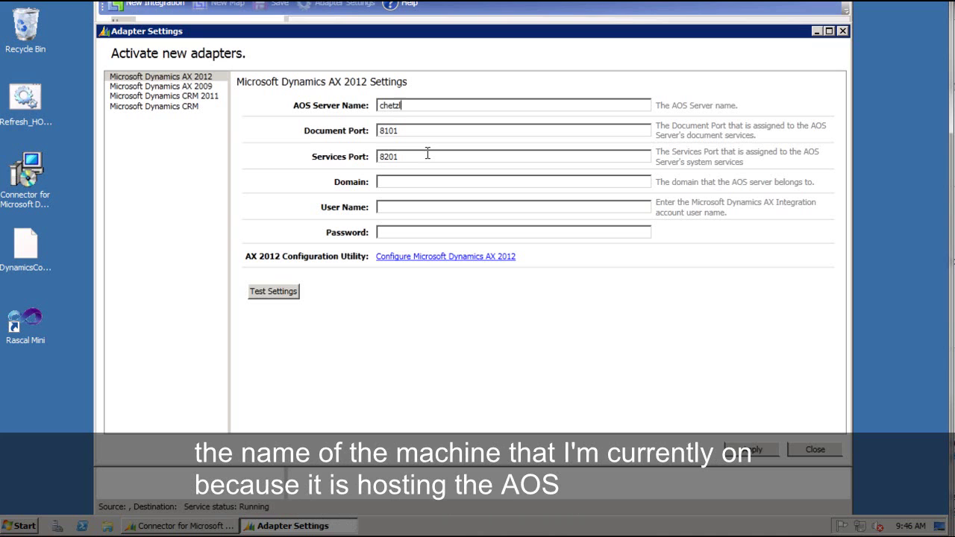
text(erax61)
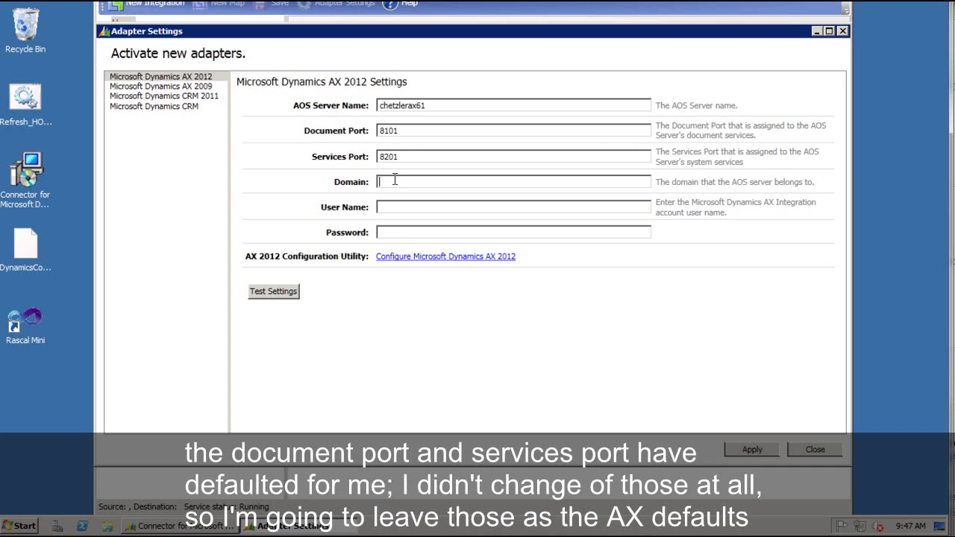
text(c)
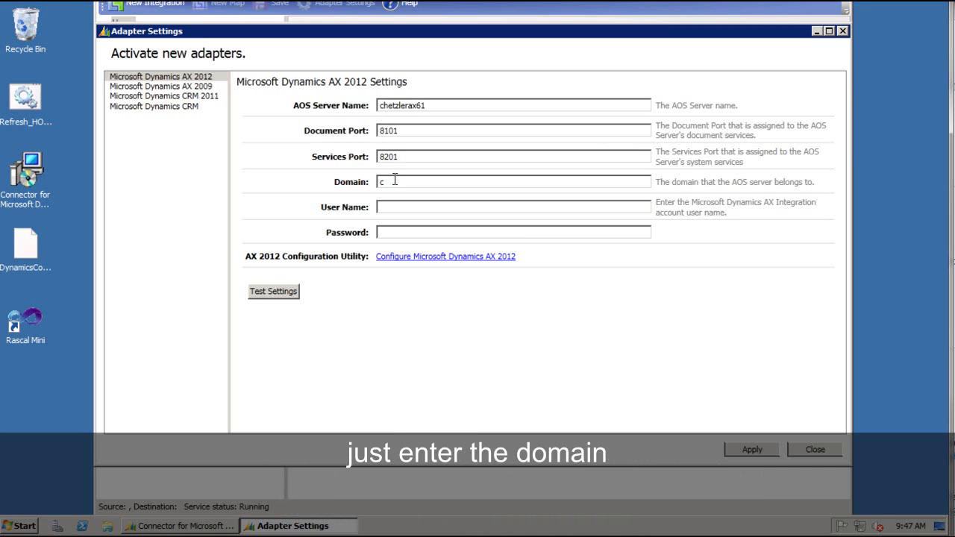
text(hetzlerax61dom)
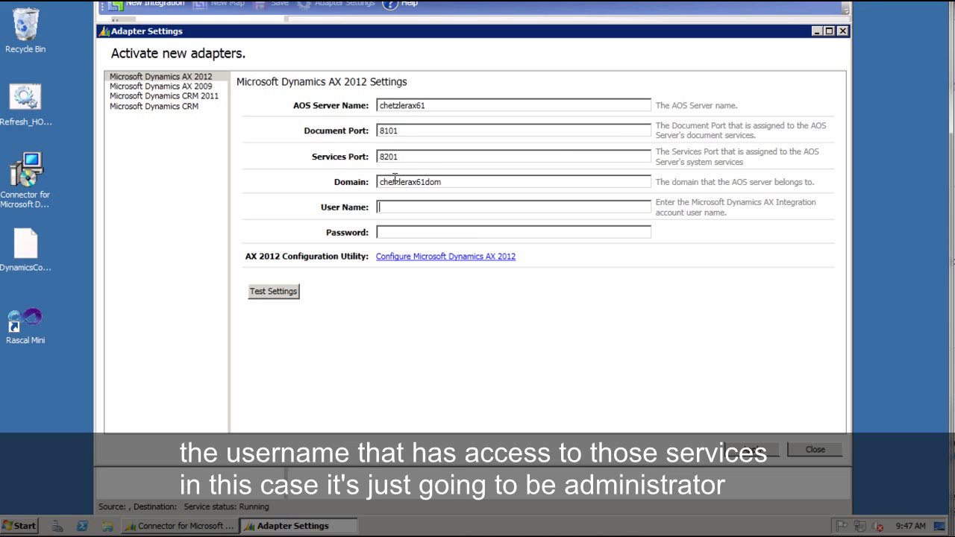
text(Administrator)
key(Tab)
text(*******)
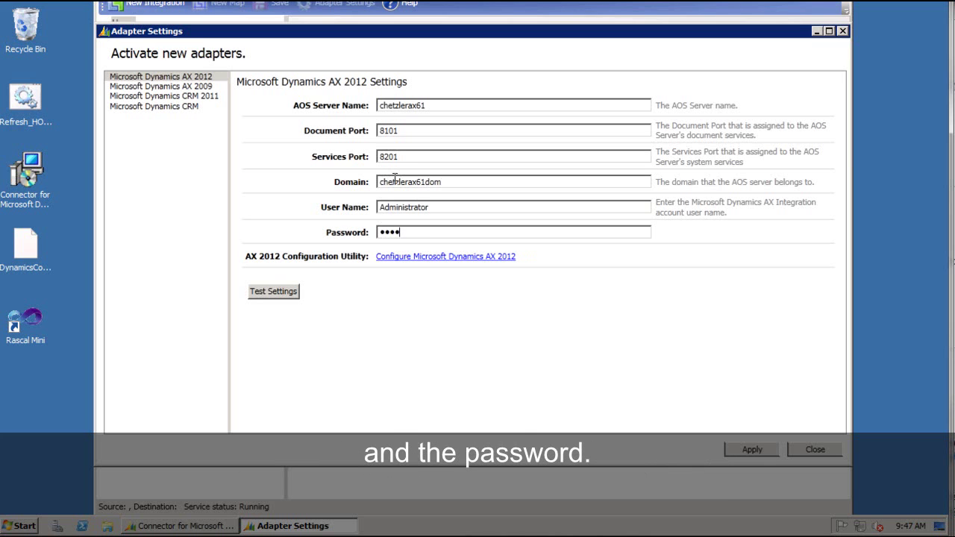
text(**)
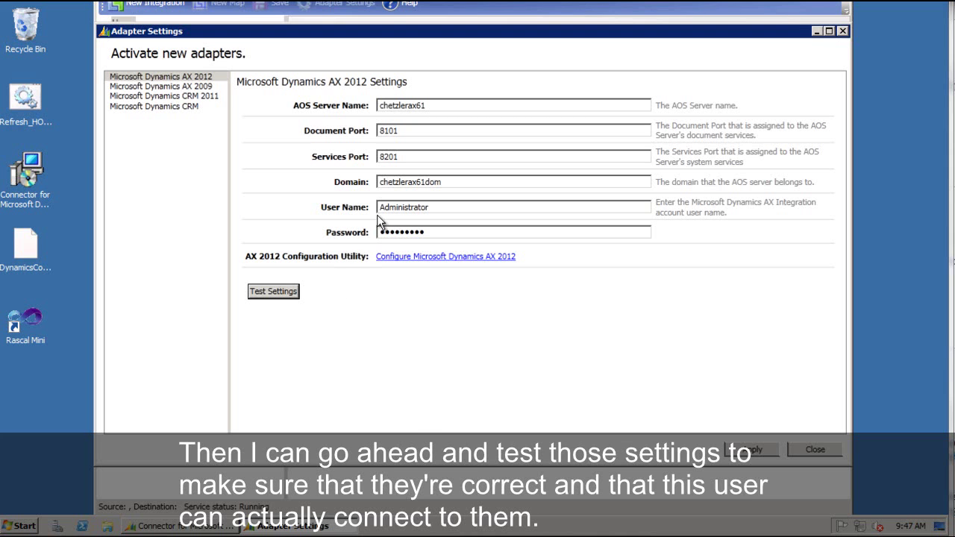
Test the AX 2012 adapter settings, dismiss the failure message, and launch the AX 2012 configuration utility.
click(290, 288)
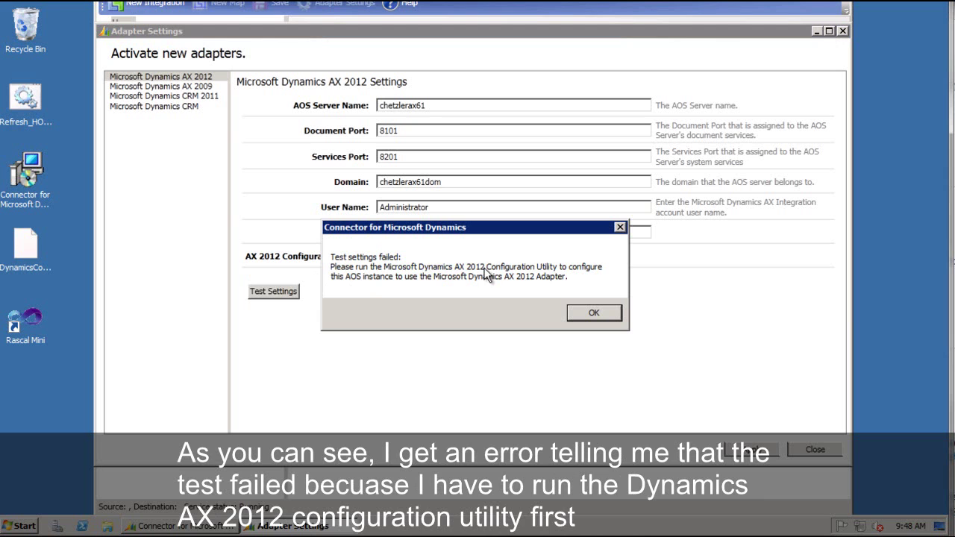
click(590, 311)
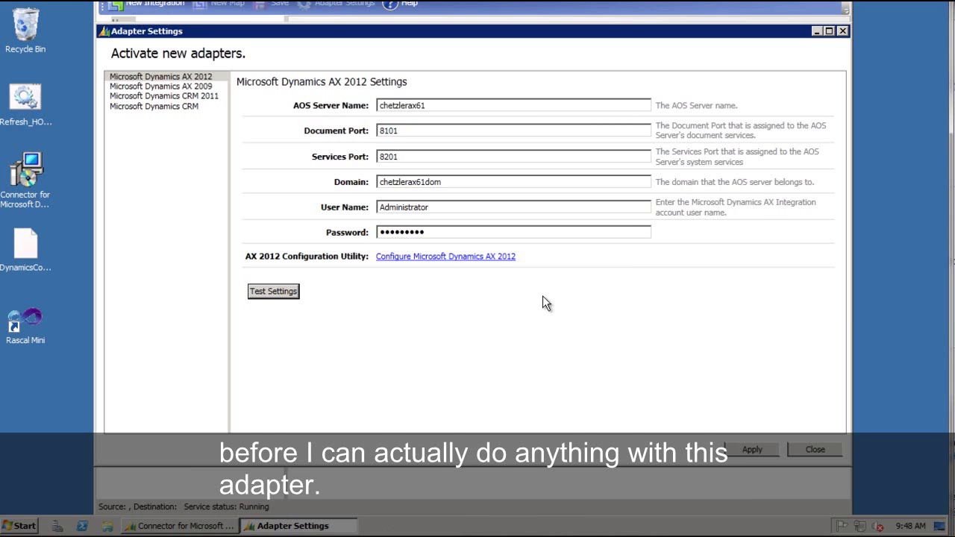
click(487, 257)
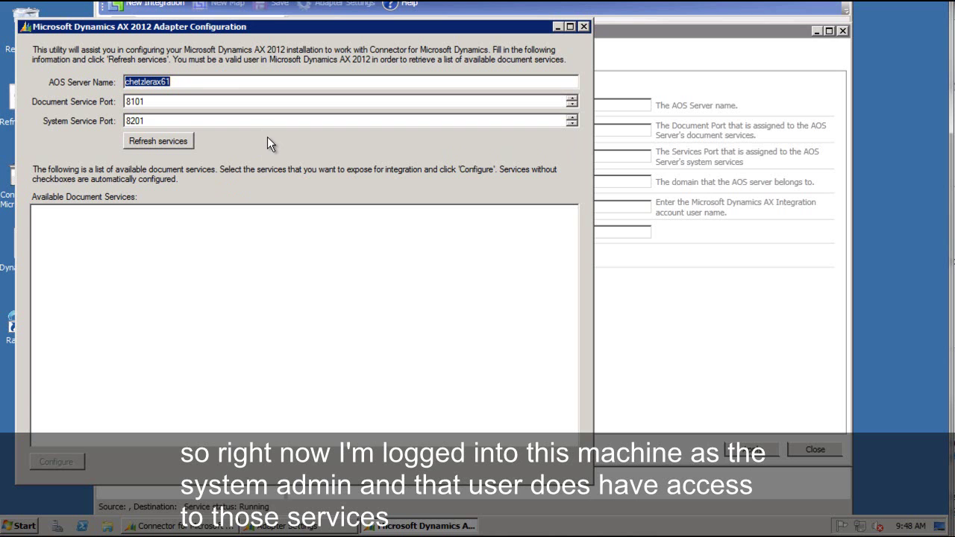
Refresh services to list DynamicsConnectorDefaultServices, then configure them until 'Configuration complete.' appears.
click(201, 174)
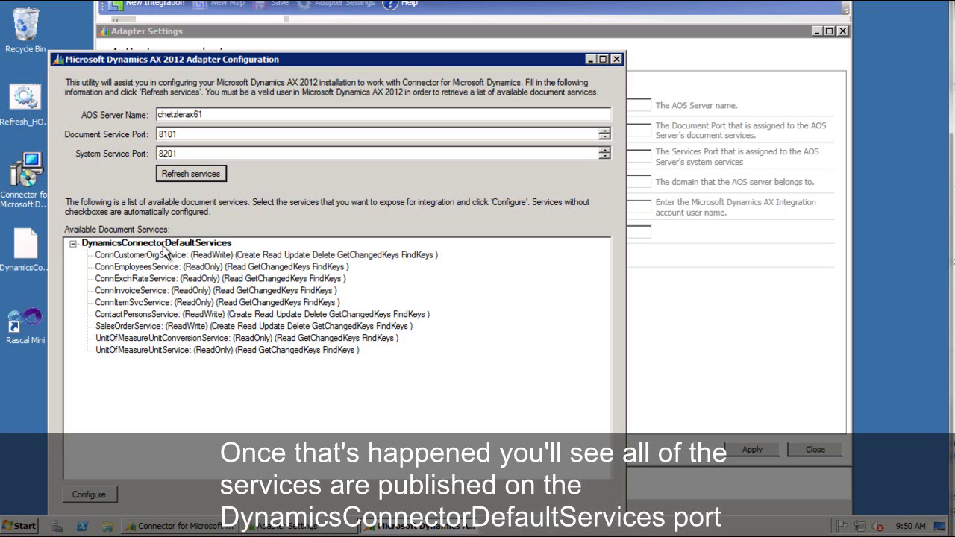
click(82, 494)
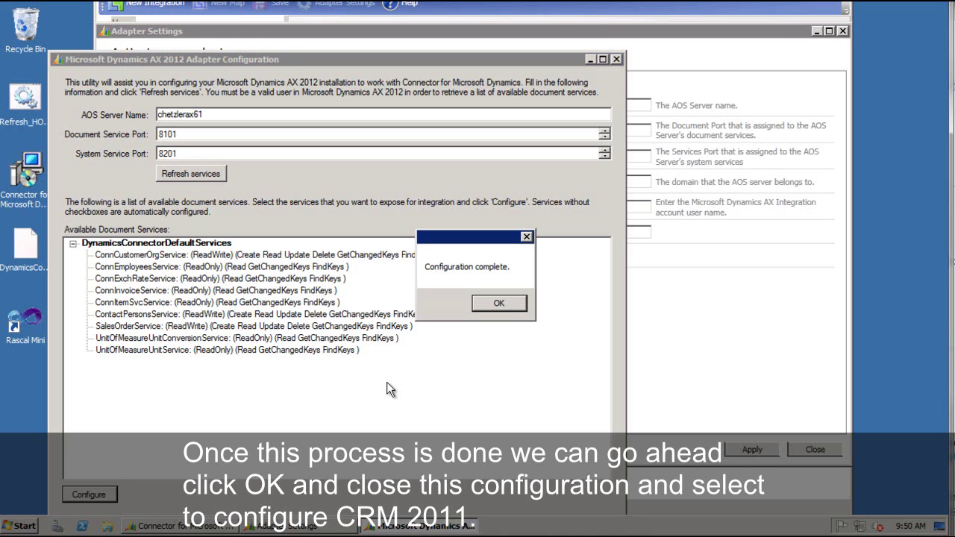
Acknowledge completion, close the AX 2012 Adapter Configuration utility, and select the Microsoft Dynamics CRM 2011 adapter.
click(500, 303)
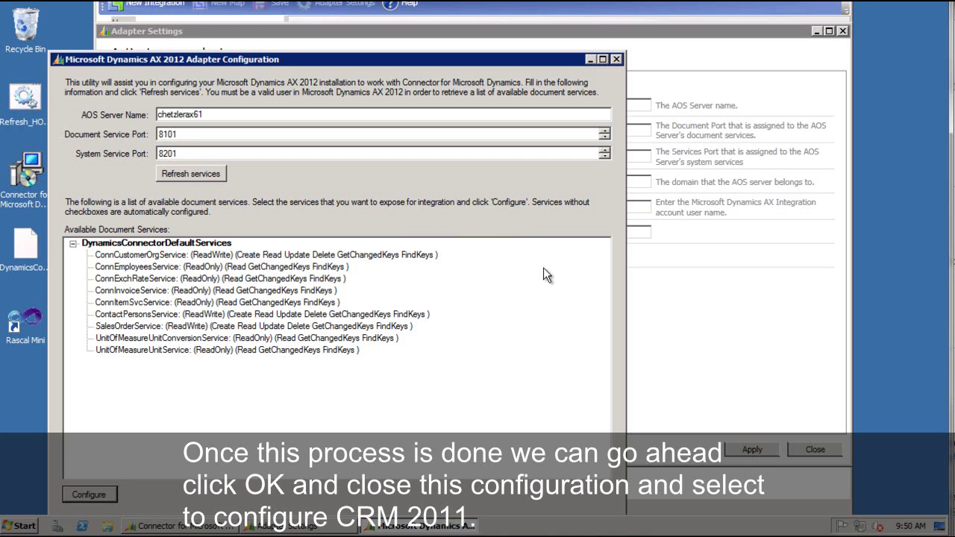
click(616, 59)
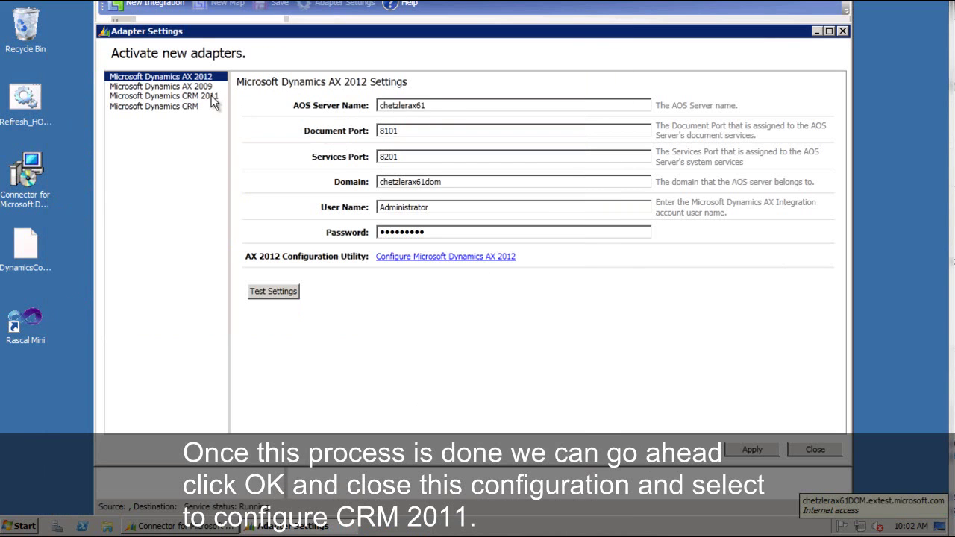
click(212, 97)
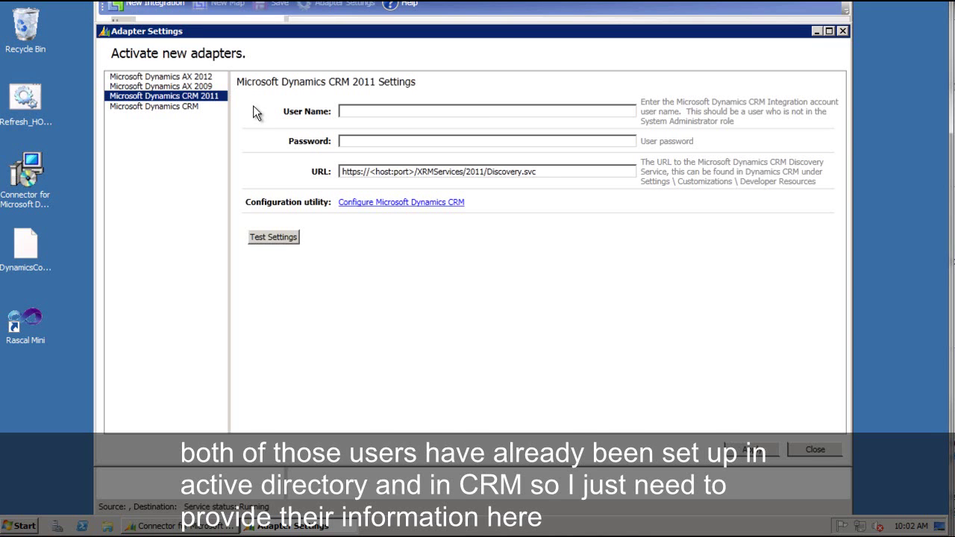
Enter the CRM integration user name in the chetzlerax61dom domain and its password.
click(353, 111)
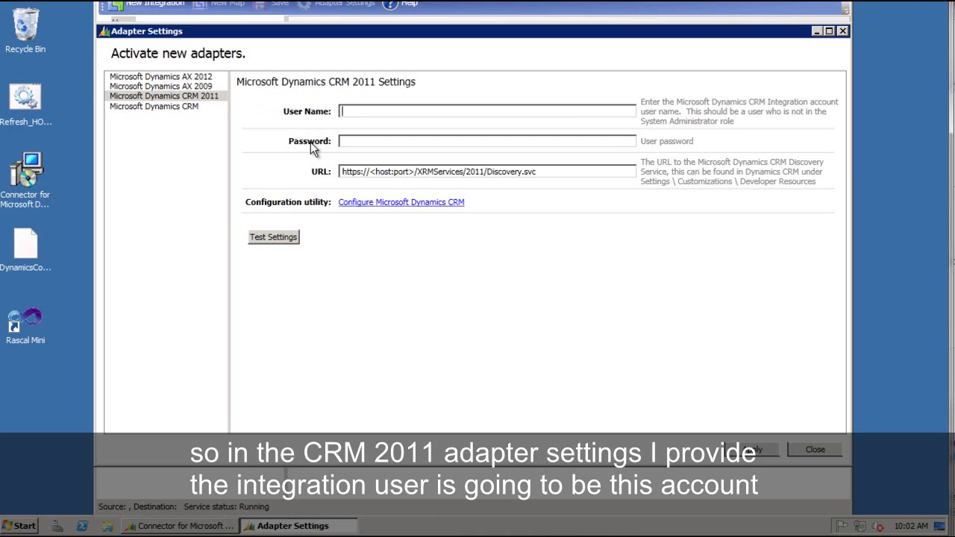
text(chetzlerax61dom\cpmintegr)
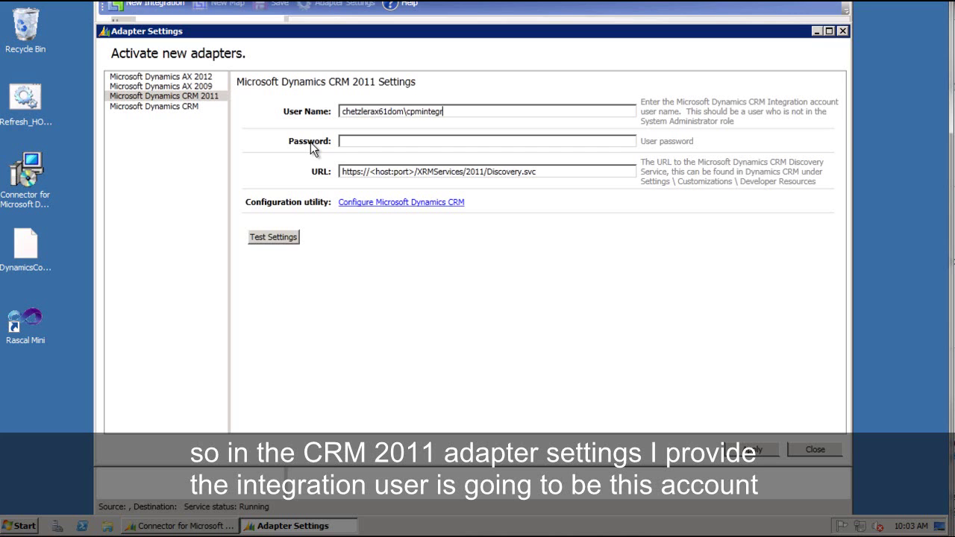
text(ationus)
key(BackSpace)
key(BackSpace)
key(BackSpace)
text(n)
text(••••••••)
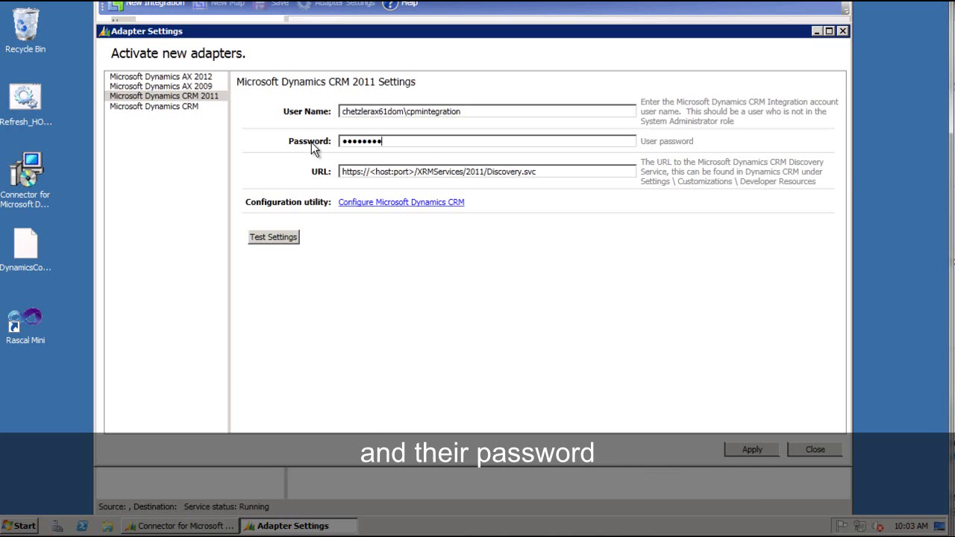
Change the Discovery URL to http with host chetzlerax61 and apply the CRM adapter settings.
click(360, 176)
key(Delete)
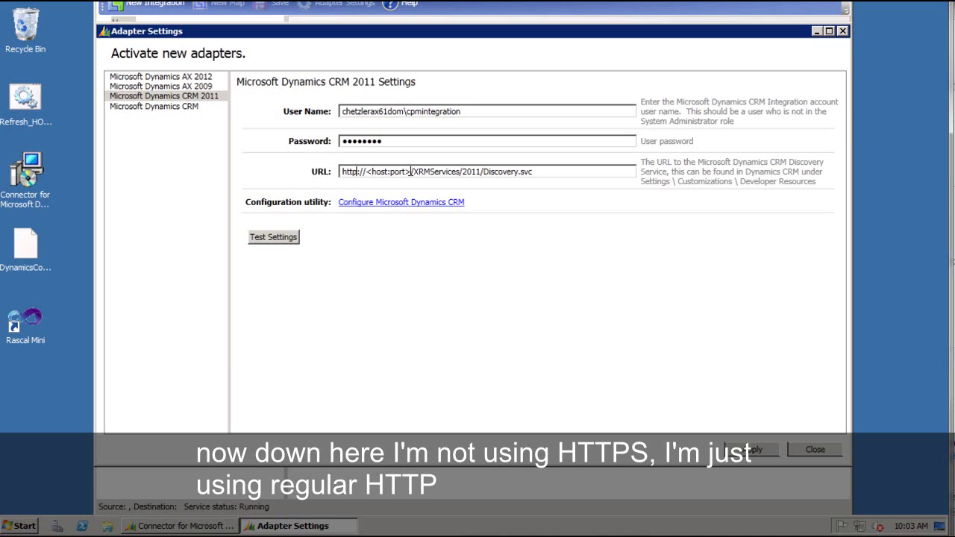
drag(411, 171, 366, 172)
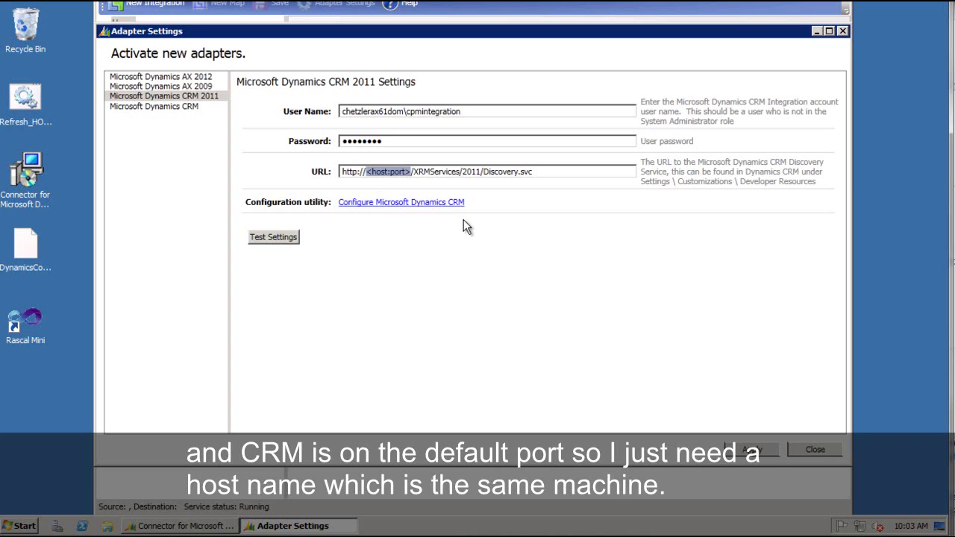
text(chetzler)
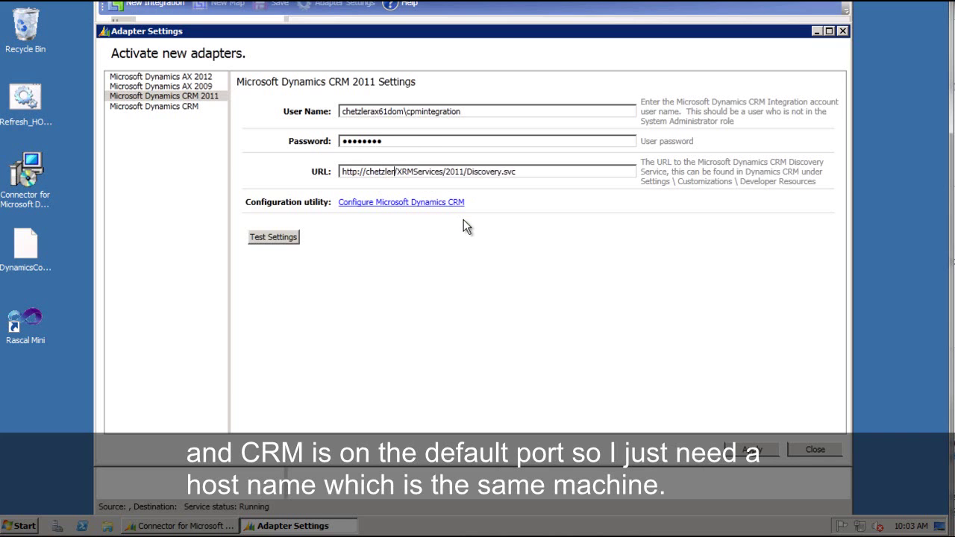
text(ax61)
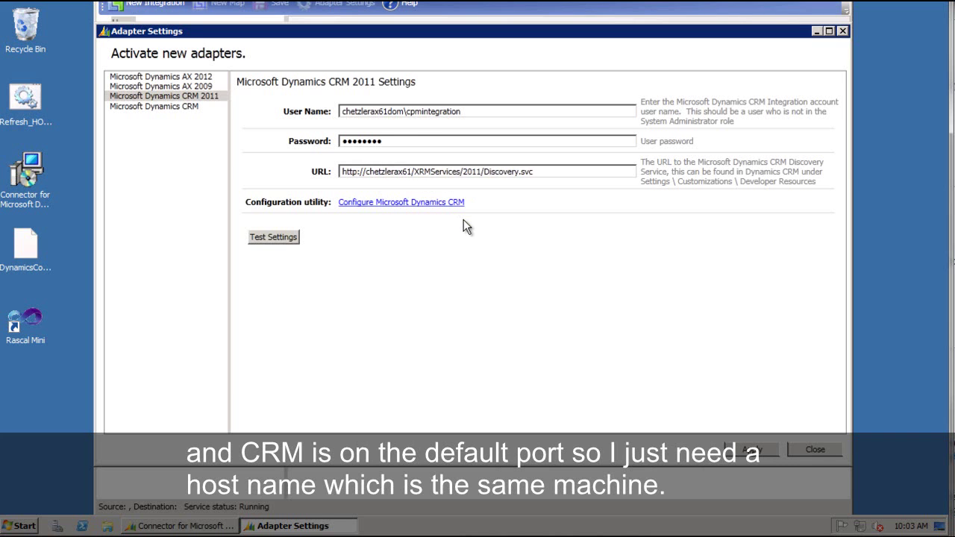
click(752, 449)
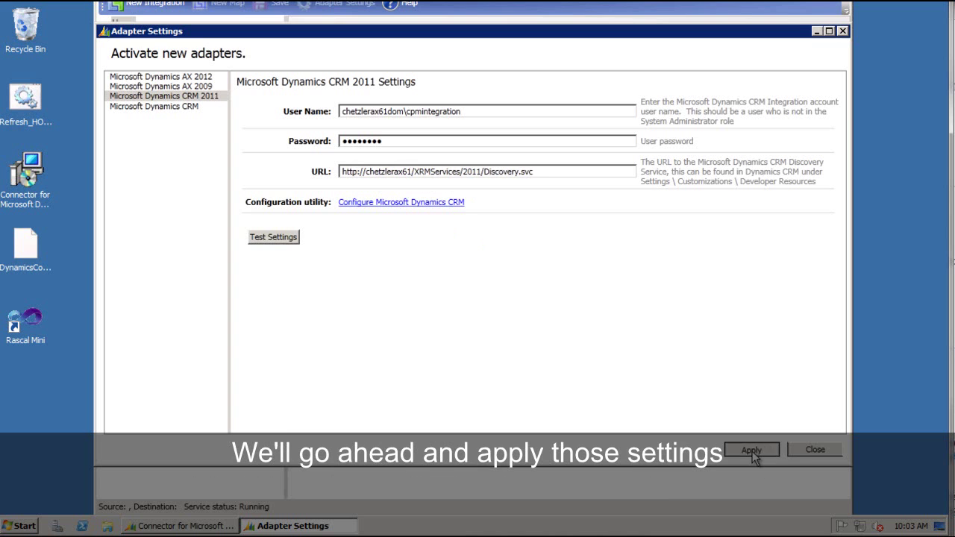
click(289, 237)
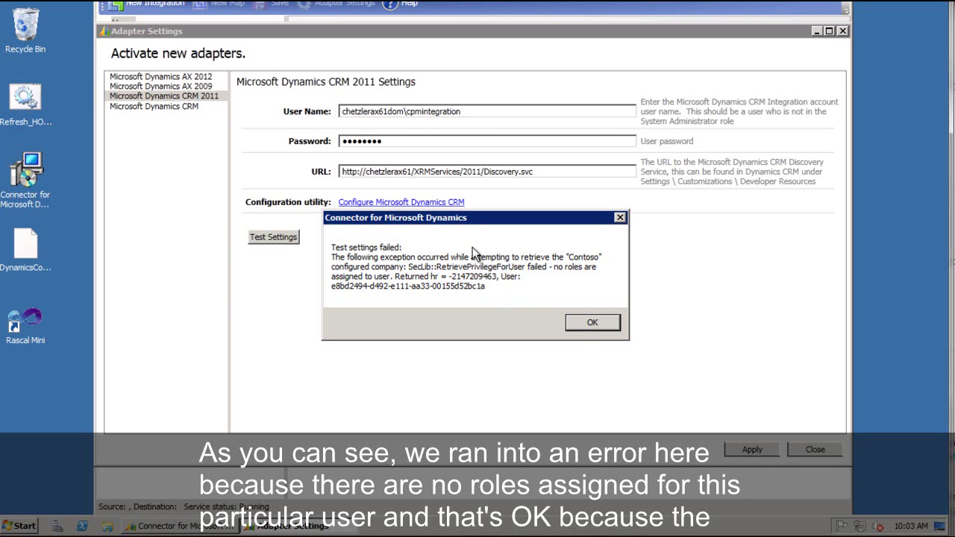
click(589, 324)
Start the CRM configuration utility, sign in as chetzlerax61dom\administrator, get organizations, and continue with Contoso.
click(440, 202)
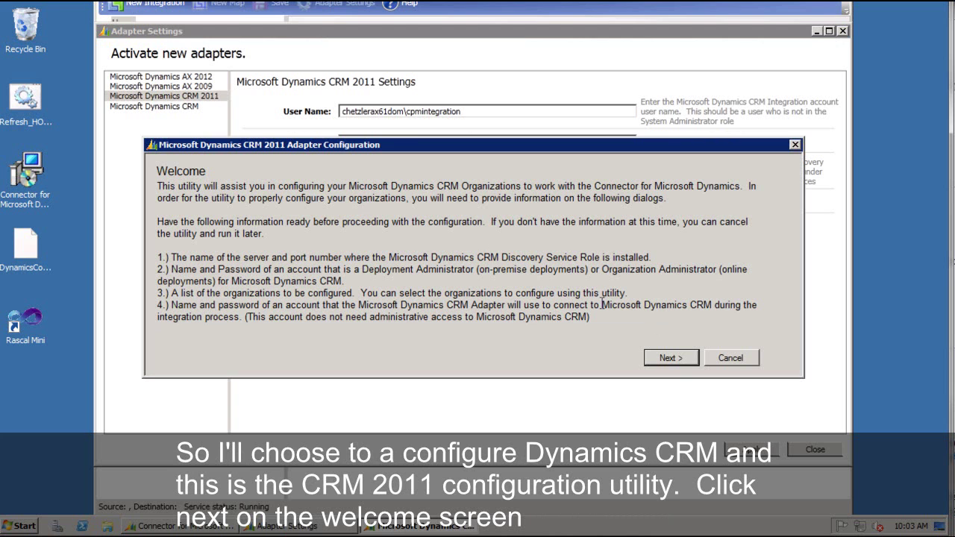
click(678, 360)
click(382, 239)
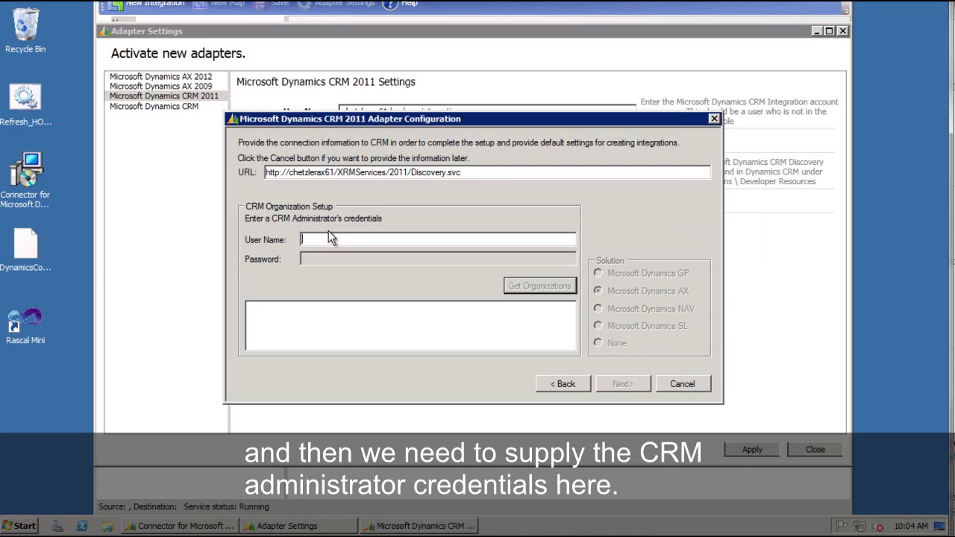
text(che)
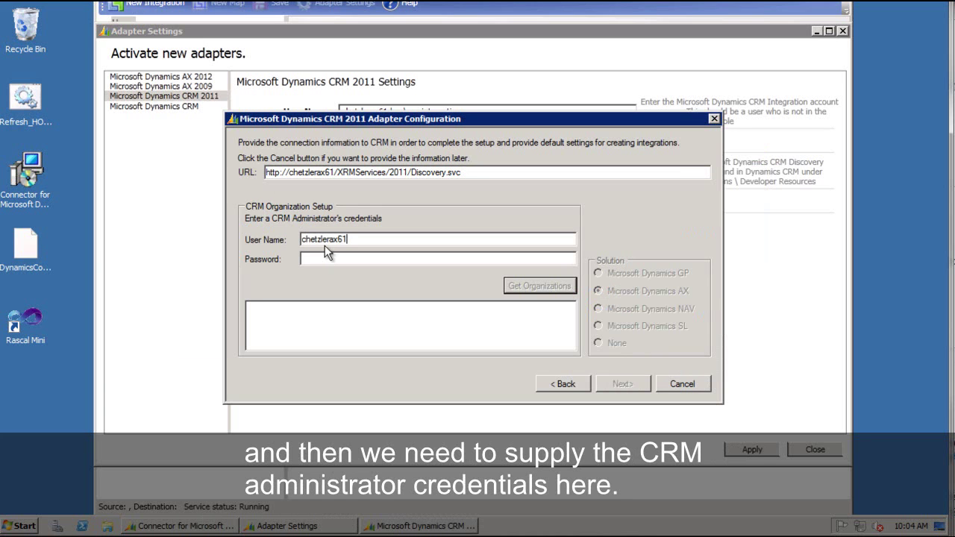
text(tzlerax61dom\administrator)
key(Tab)
text(p)
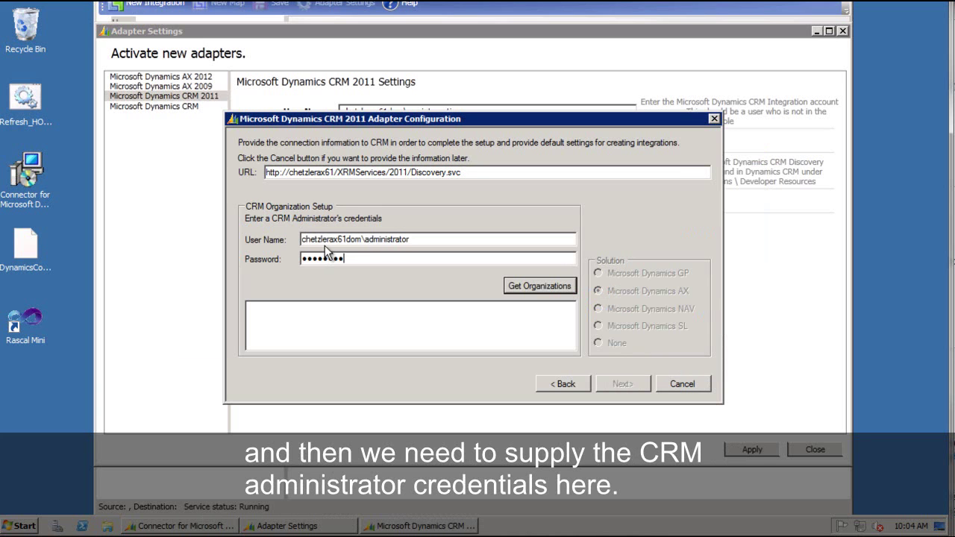
click(559, 288)
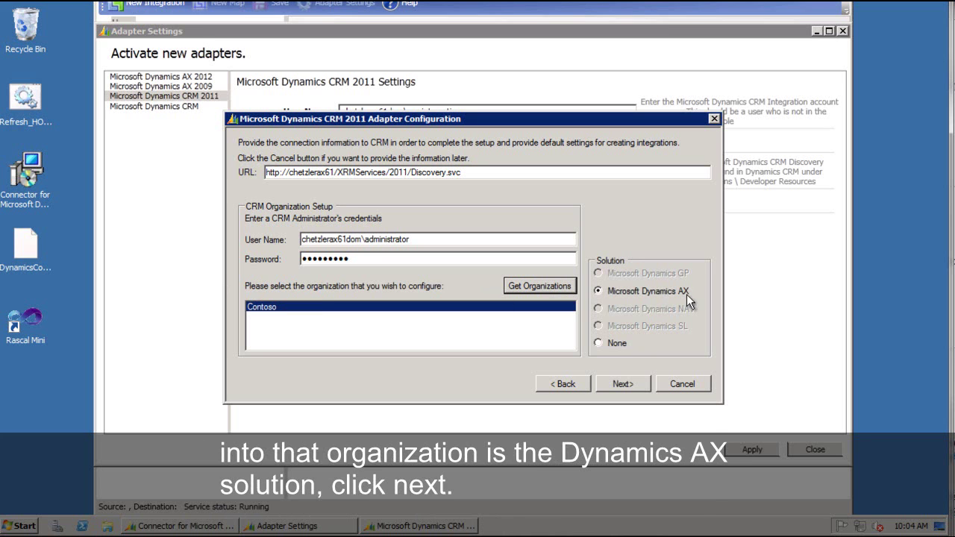
click(630, 384)
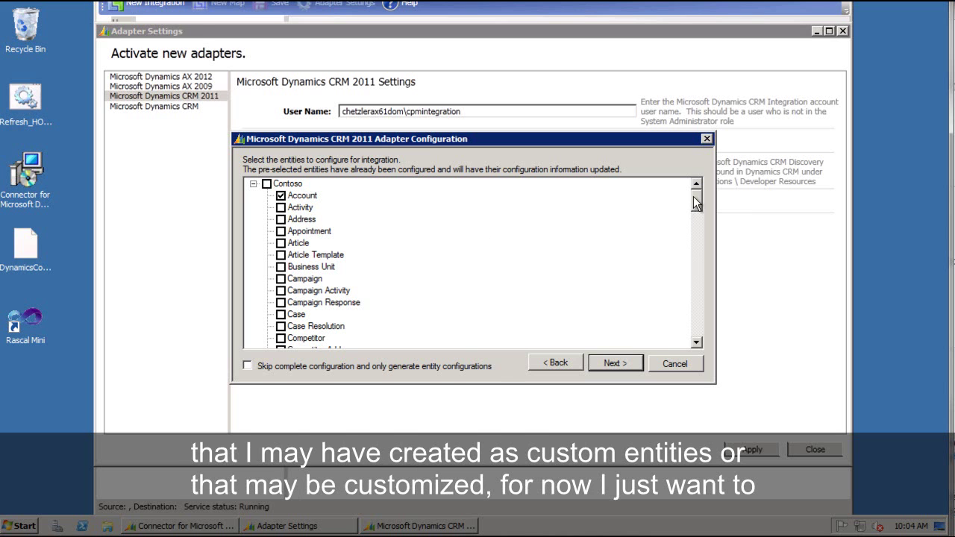
Leave the default entities including Account selected and 'Skip complete configuration' unchecked, then continue.
mouse_move(696, 203)
mouse_down()
mouse_move(697, 228)
mouse_move(702, 185)
mouse_up()
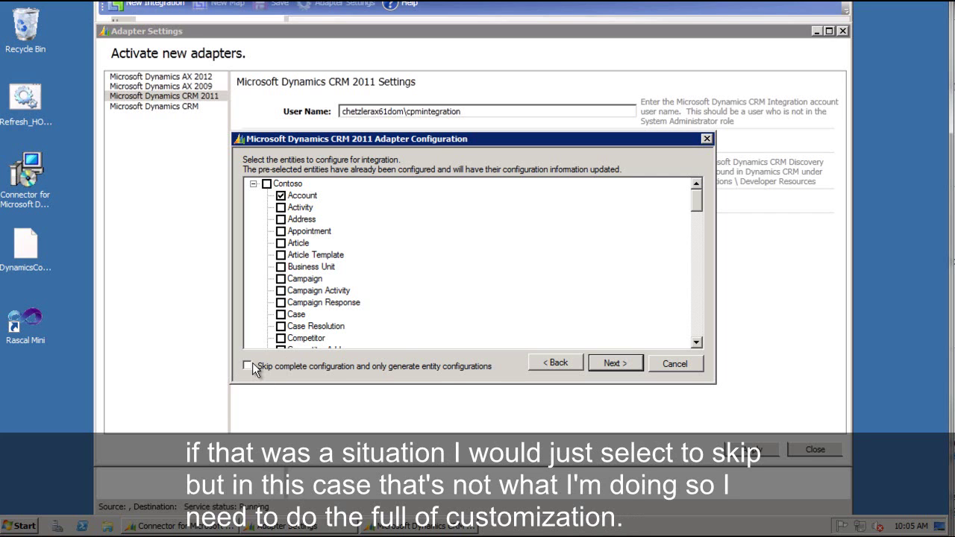
click(614, 363)
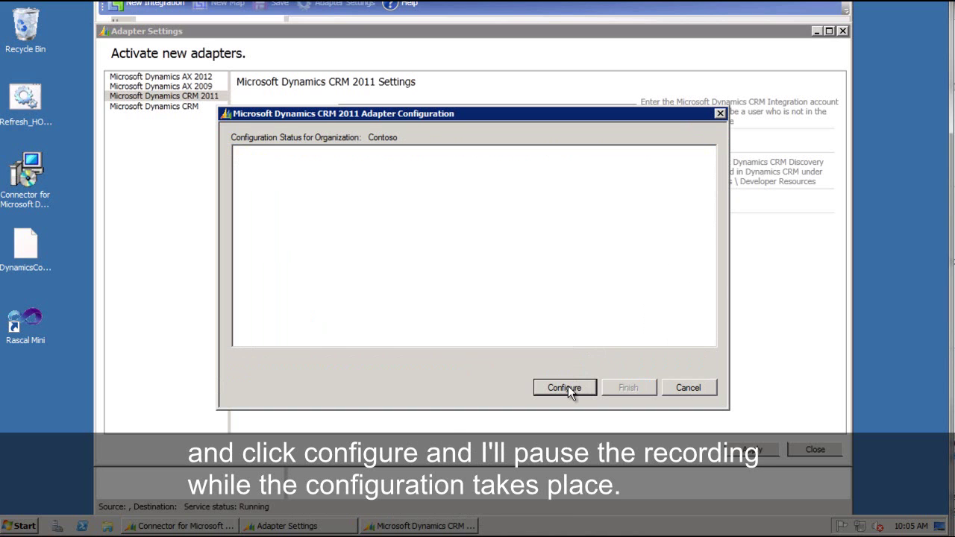
Configure Contoso and finish, then re-test the CRM 2011 settings successfully and close Adapter Settings.
click(568, 386)
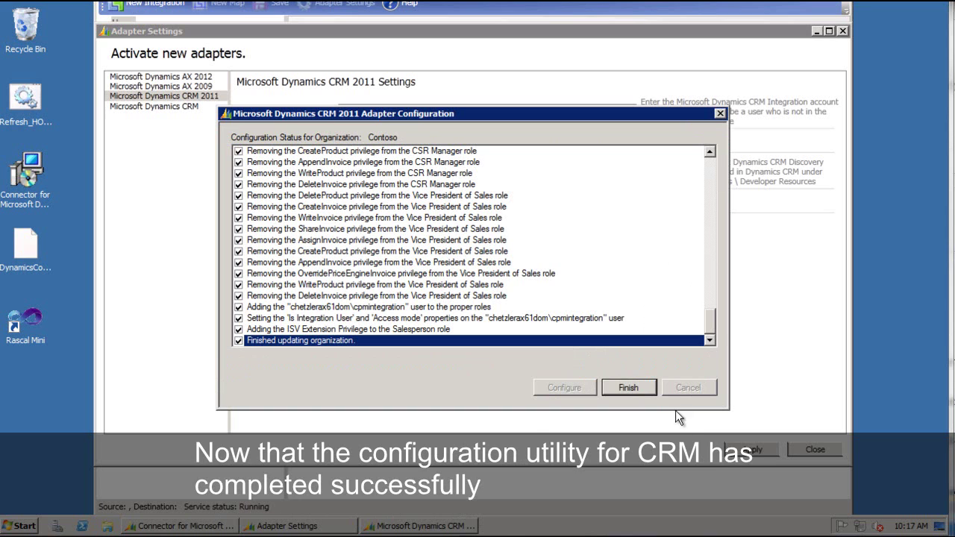
click(630, 388)
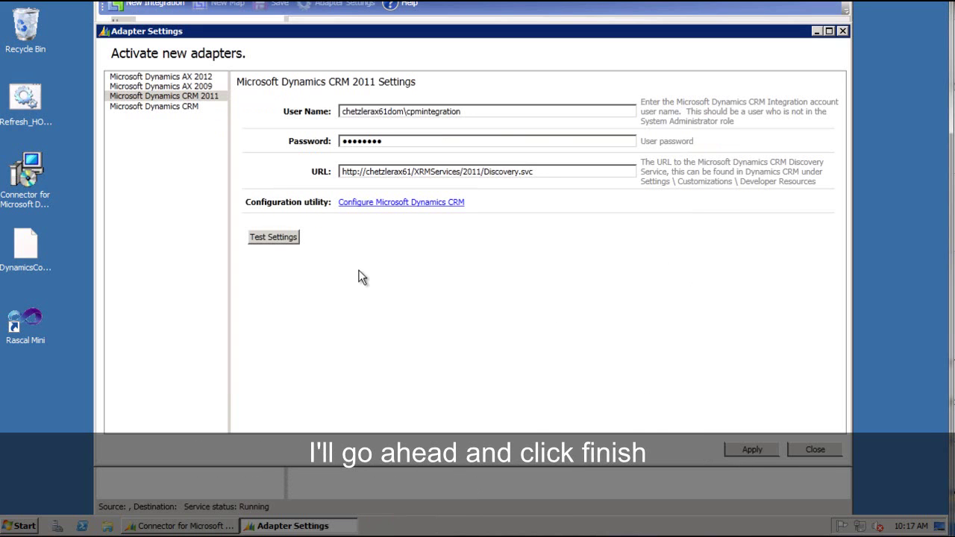
click(281, 236)
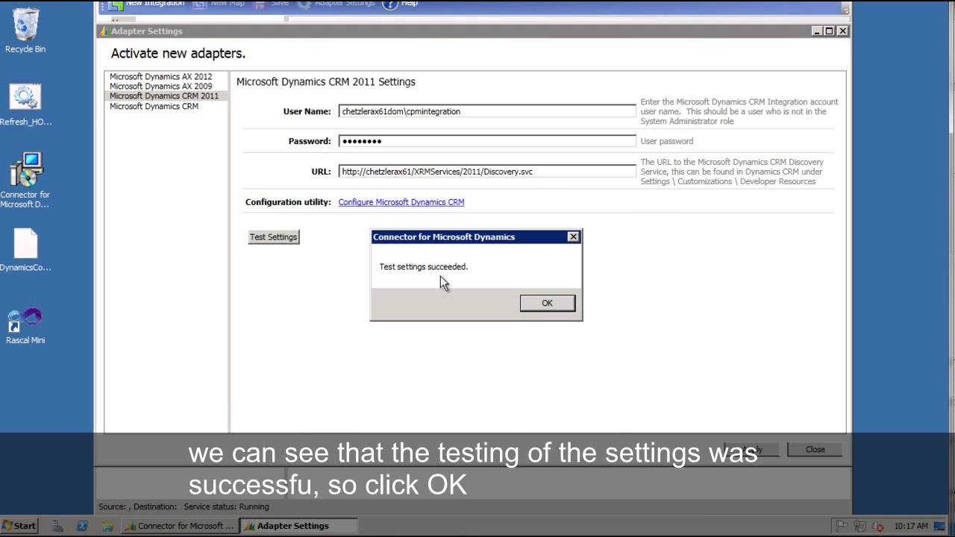
click(537, 303)
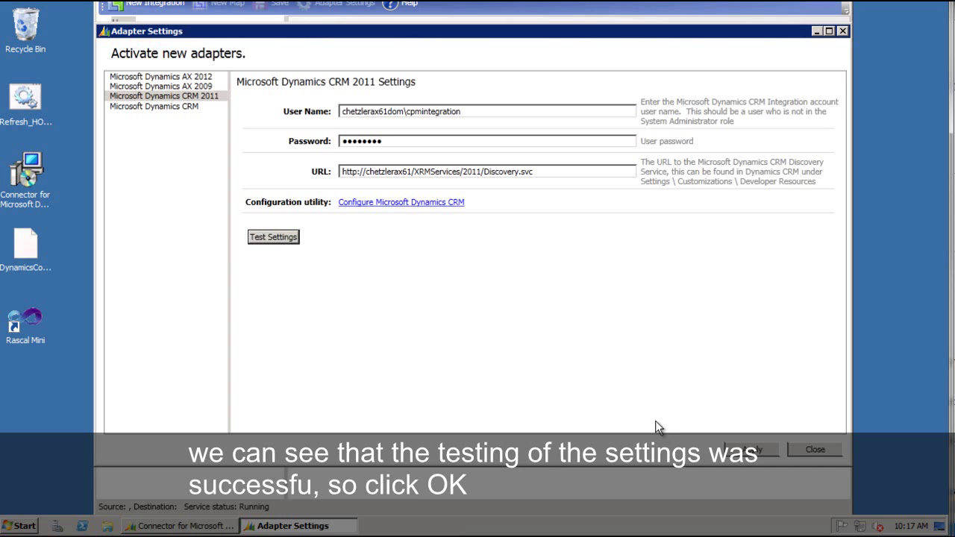
click(796, 449)
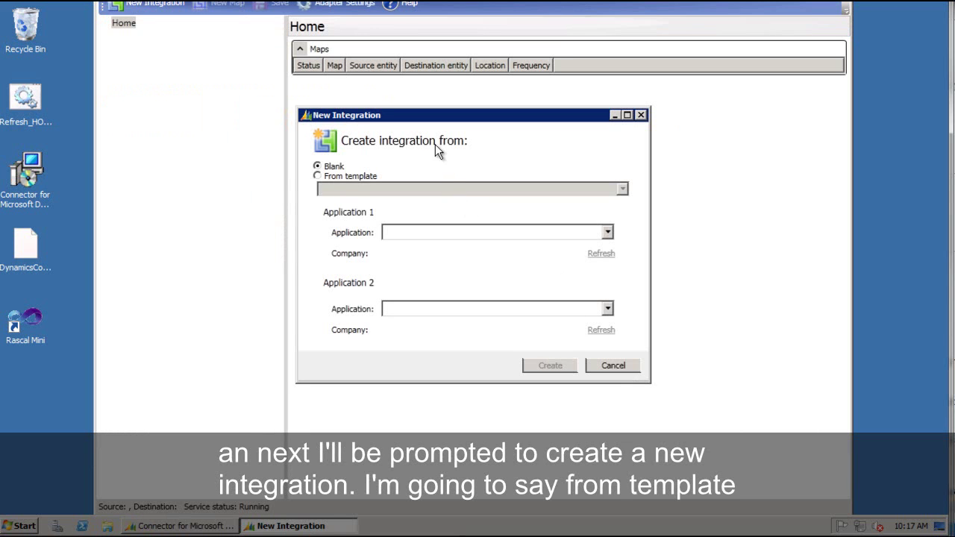
Create an integration from the Dynamics AX 2012/Dynamics CRM 2011 template mapping AX company CEU to CRM organization Contoso.
click(353, 178)
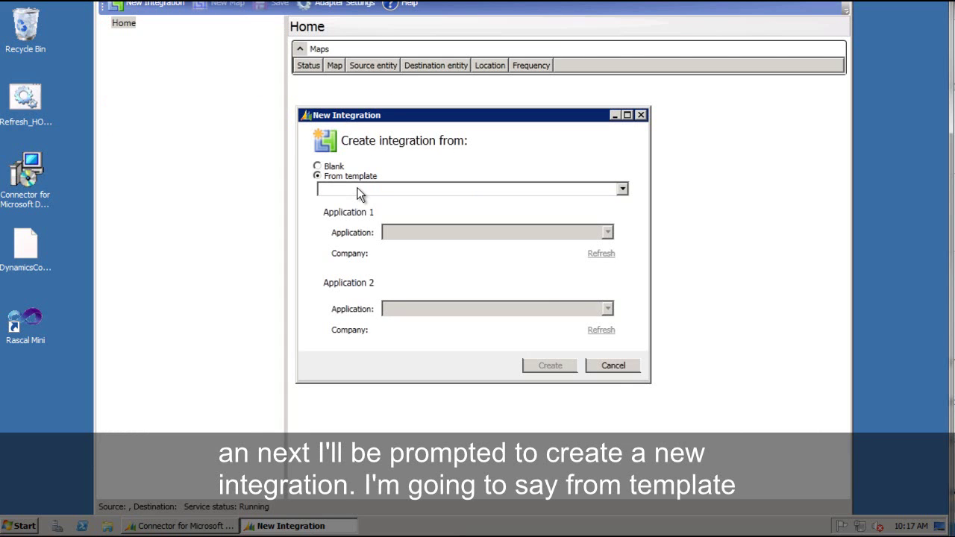
click(358, 191)
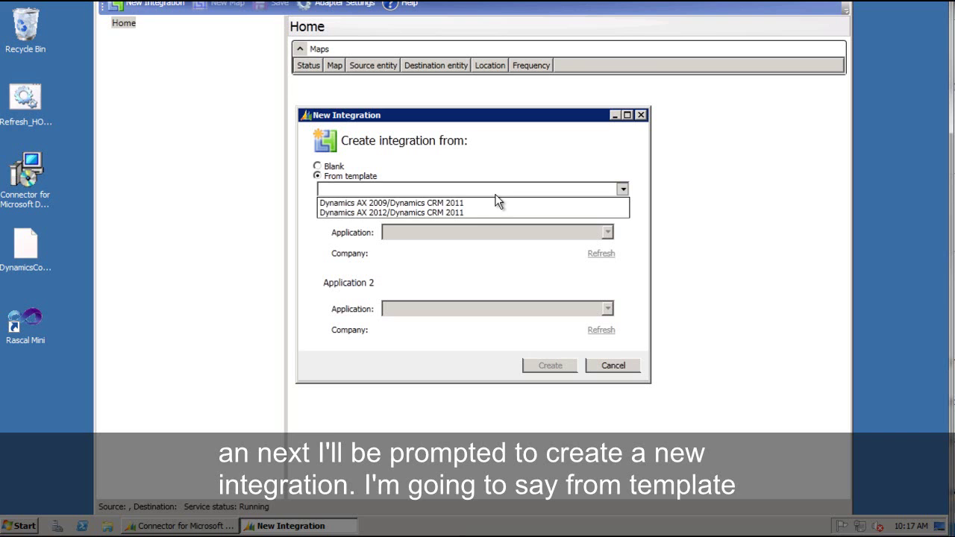
click(376, 213)
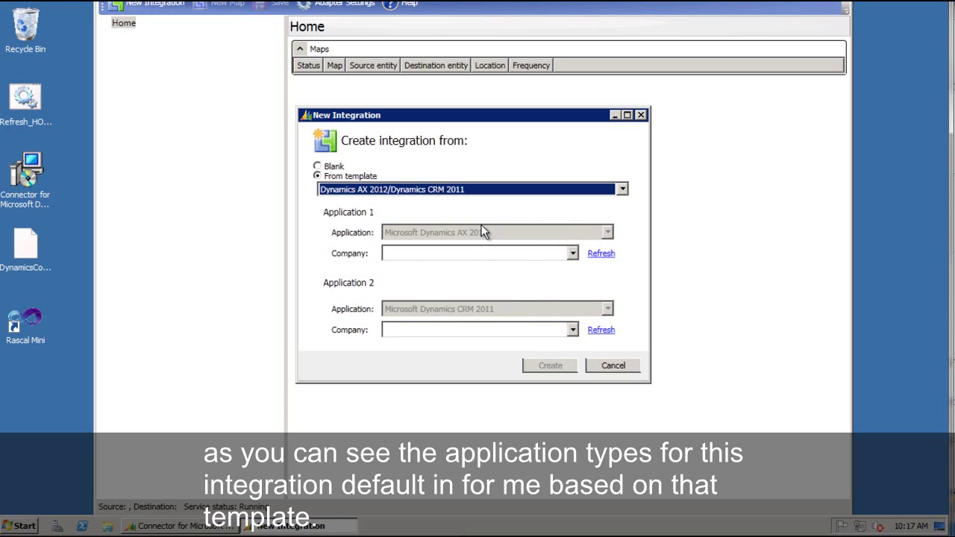
click(572, 253)
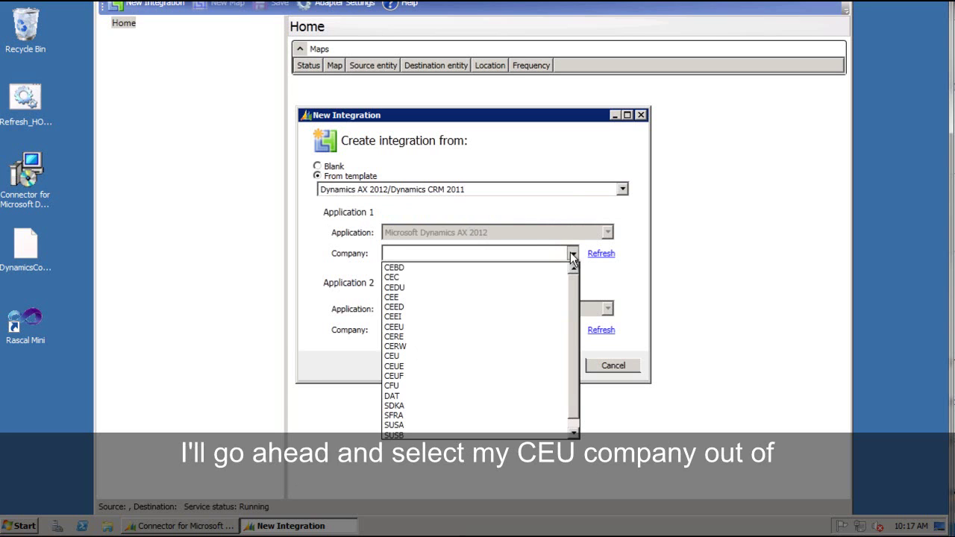
click(401, 356)
click(573, 331)
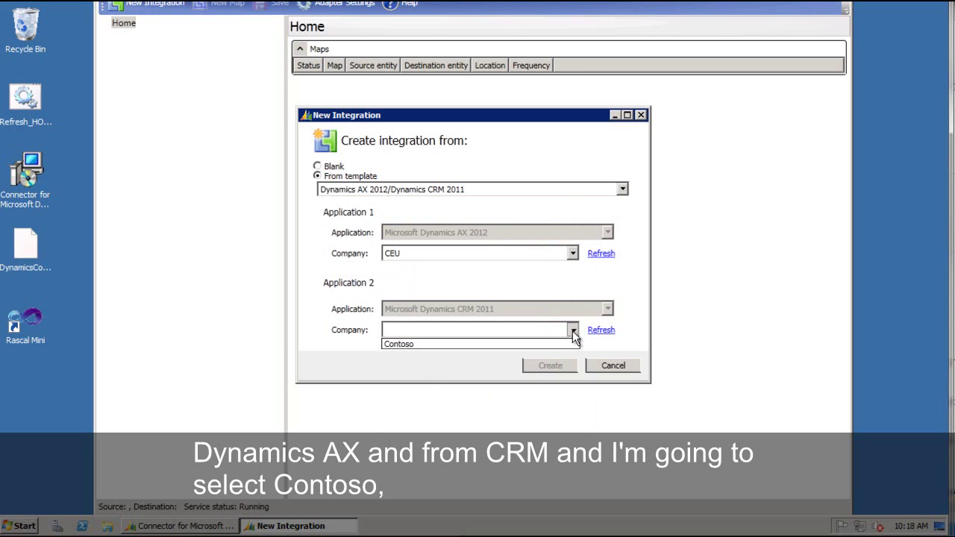
click(399, 346)
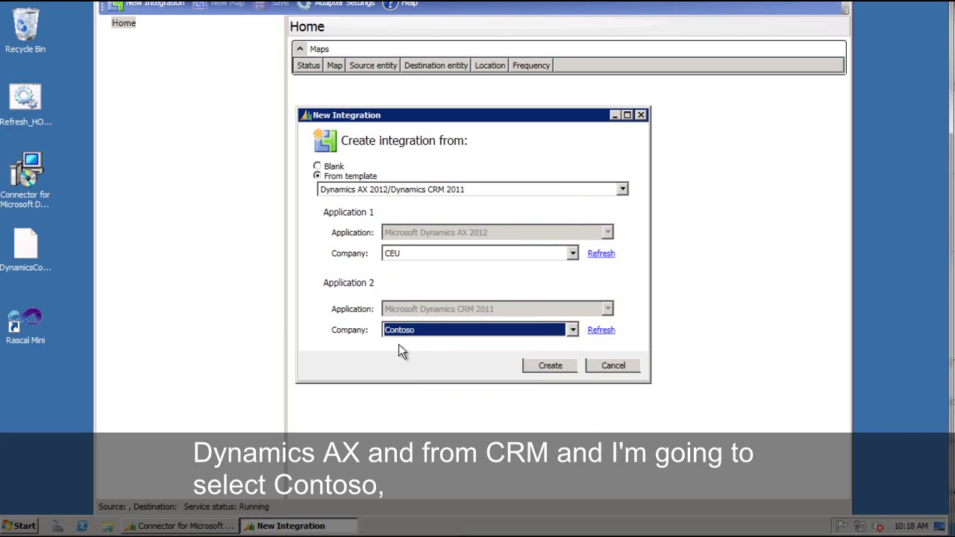
click(549, 366)
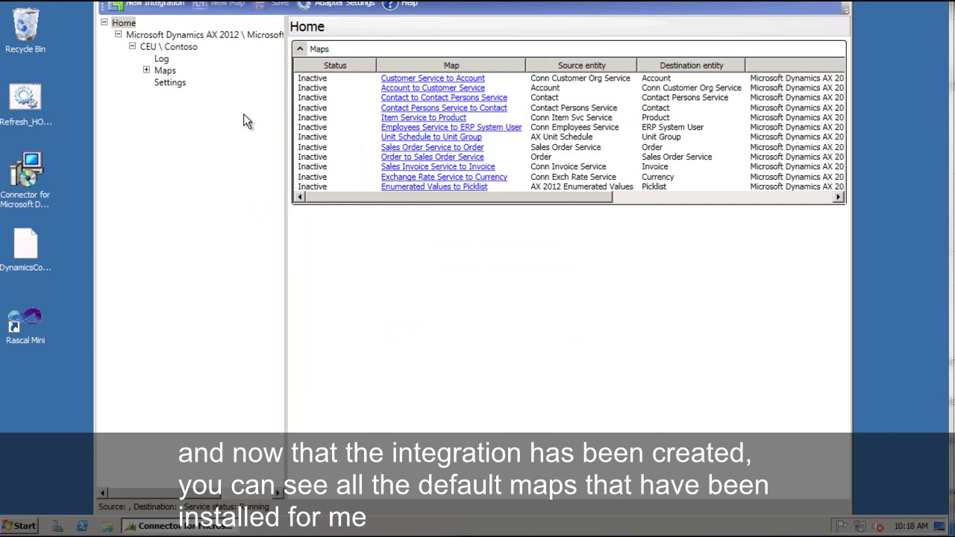
Expand the integration's Maps and view the Unit Schedule to Unit Group map details.
click(147, 70)
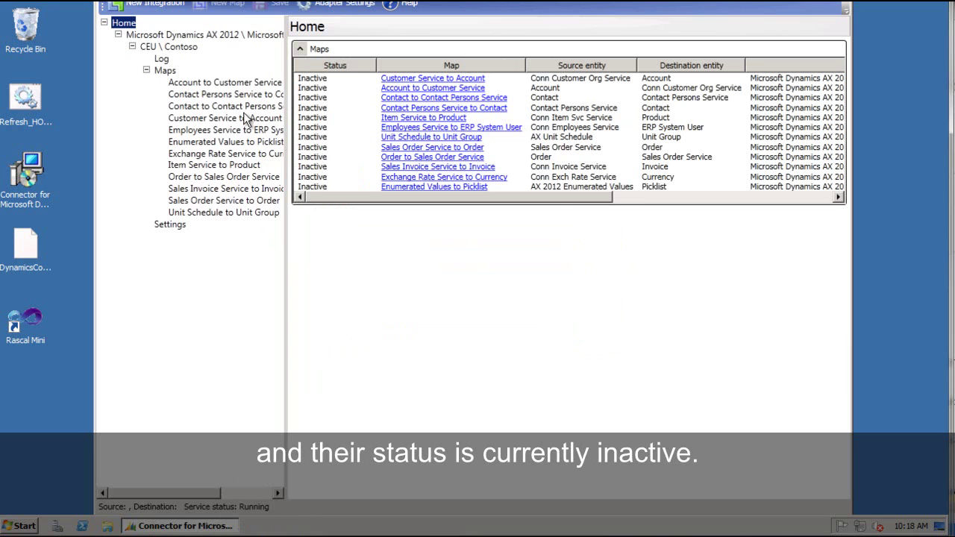
click(218, 213)
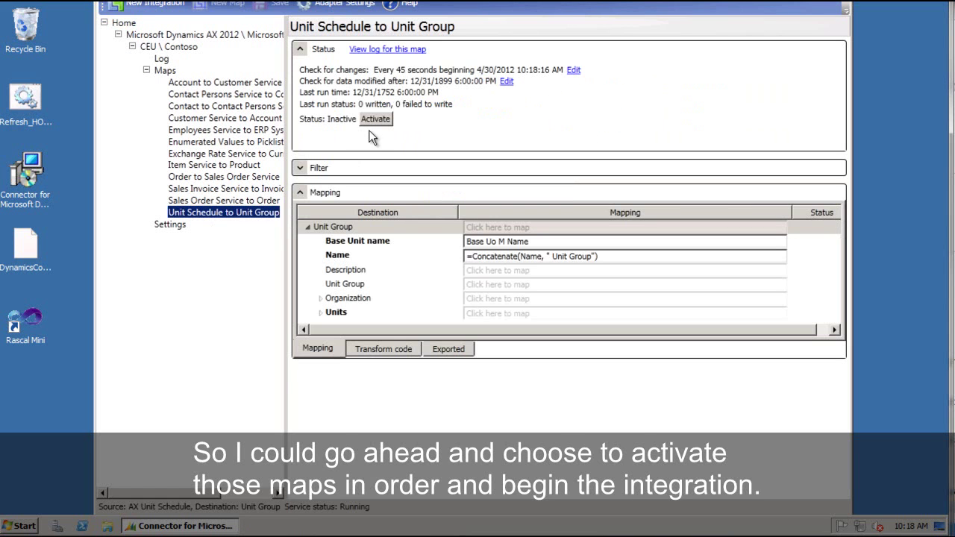